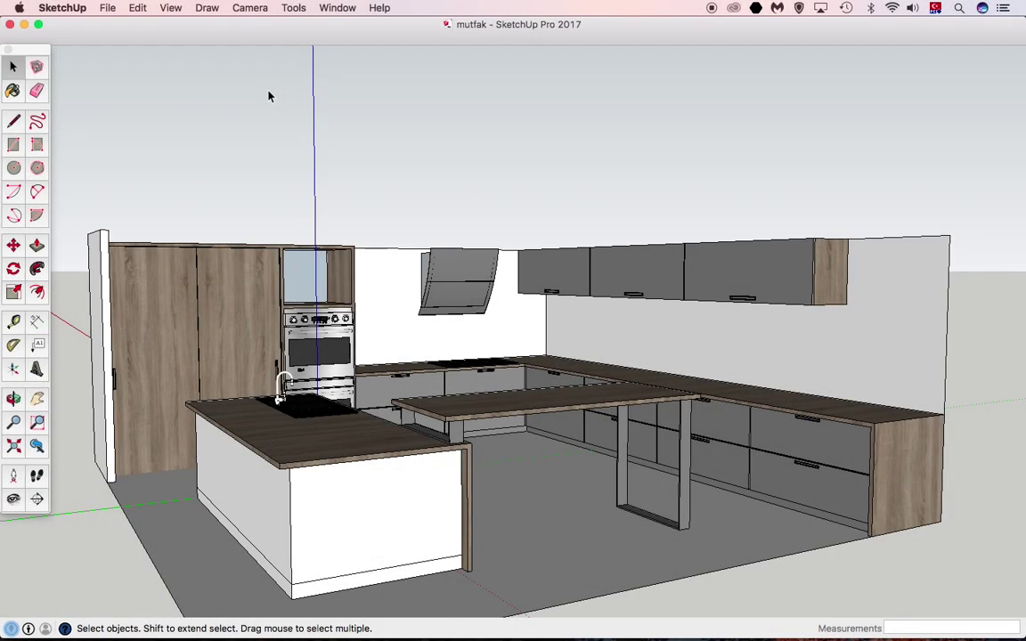
# Try the copper Metal material on the countertops, then undo it to keep them dark brown.
pyautogui.click(19, 94)
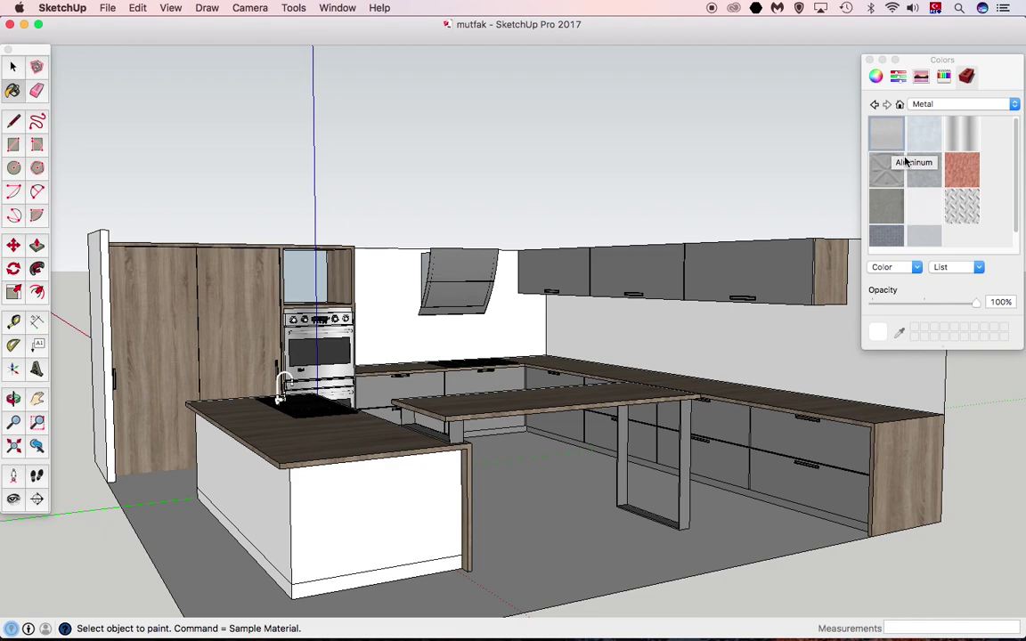
pyautogui.click(962, 169)
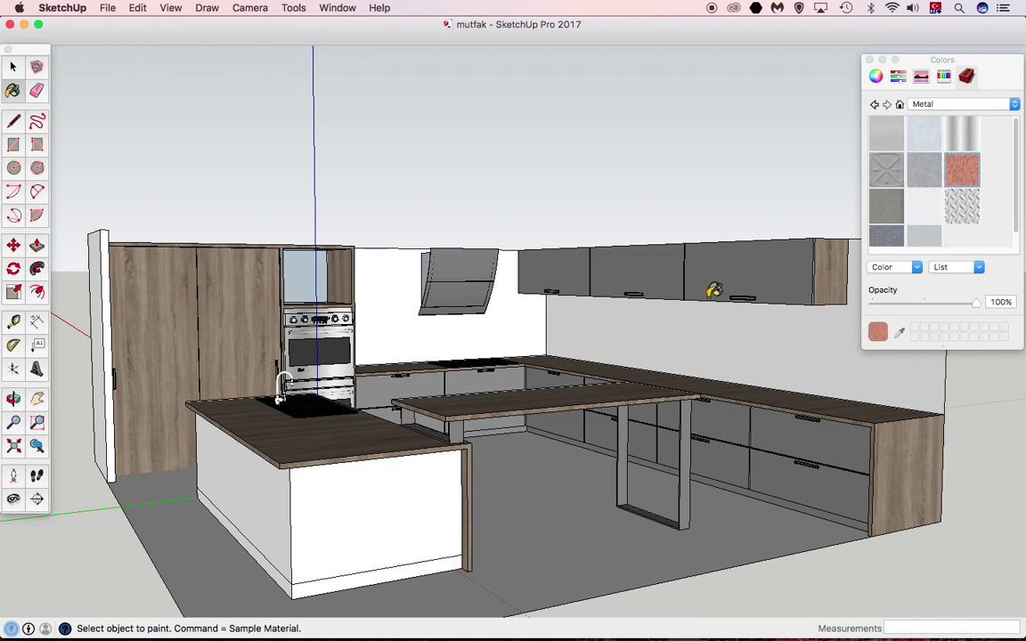
pyautogui.click(363, 423)
pyautogui.press('super+z')
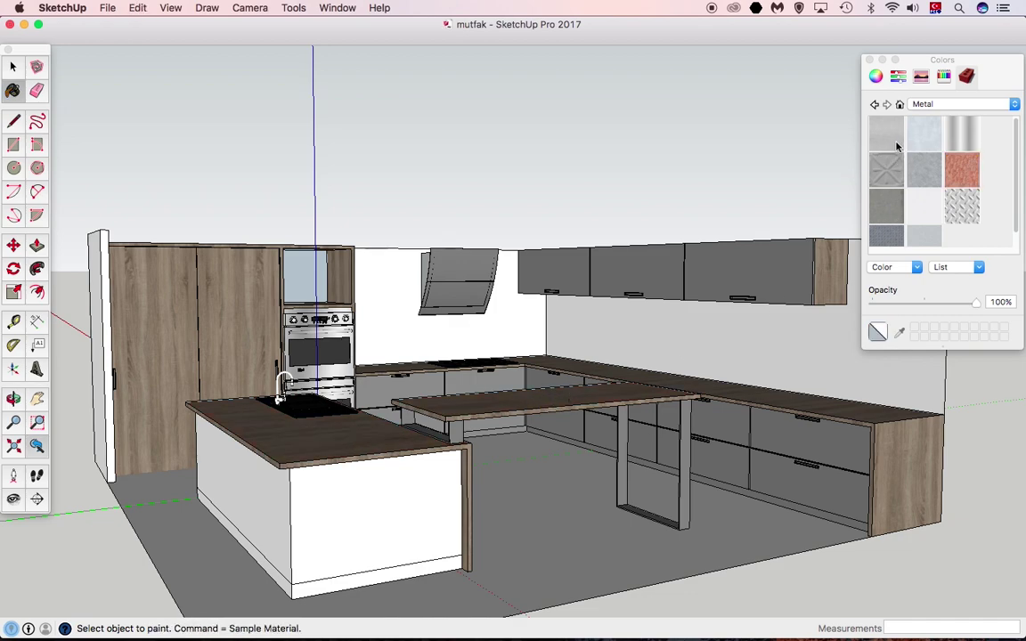
# Browse the colour picker tabs, then switch the material library to the Wood collection.
pyautogui.click(875, 76)
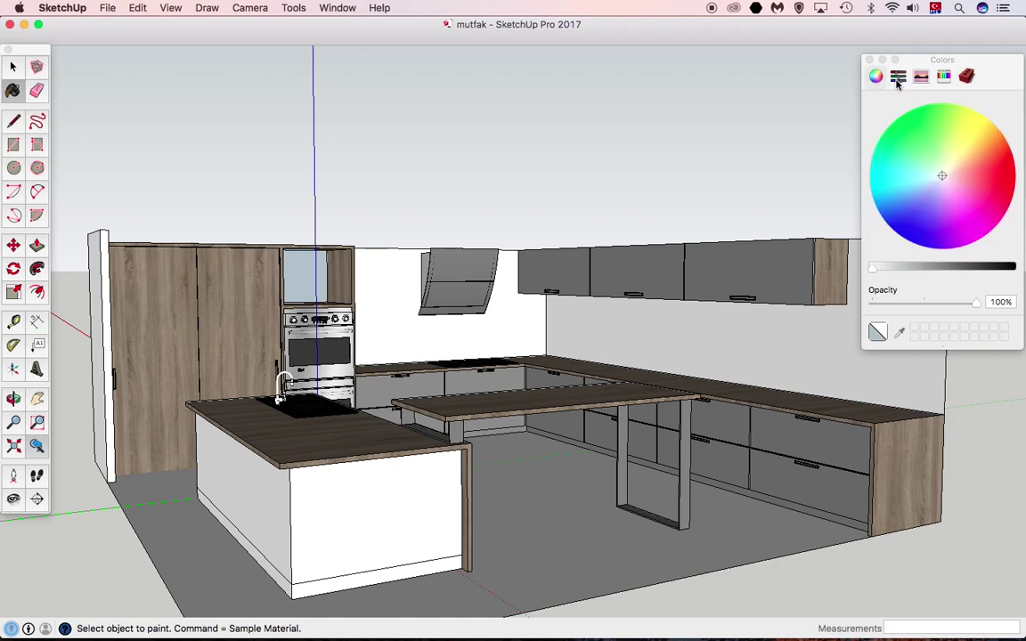
pyautogui.click(897, 76)
pyautogui.click(920, 76)
pyautogui.click(943, 77)
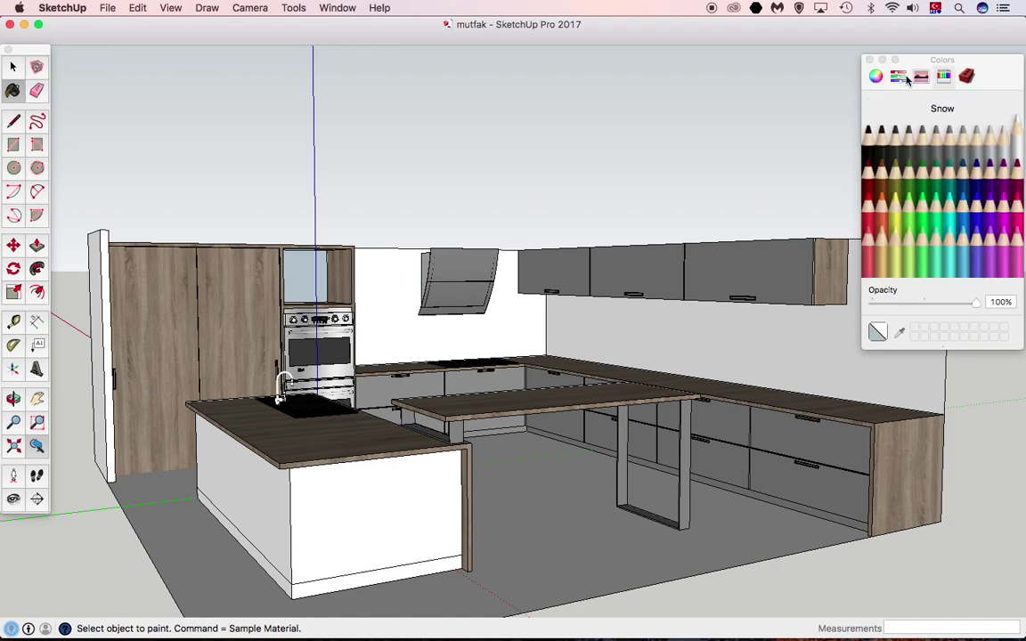
pyautogui.click(967, 78)
pyautogui.click(949, 105)
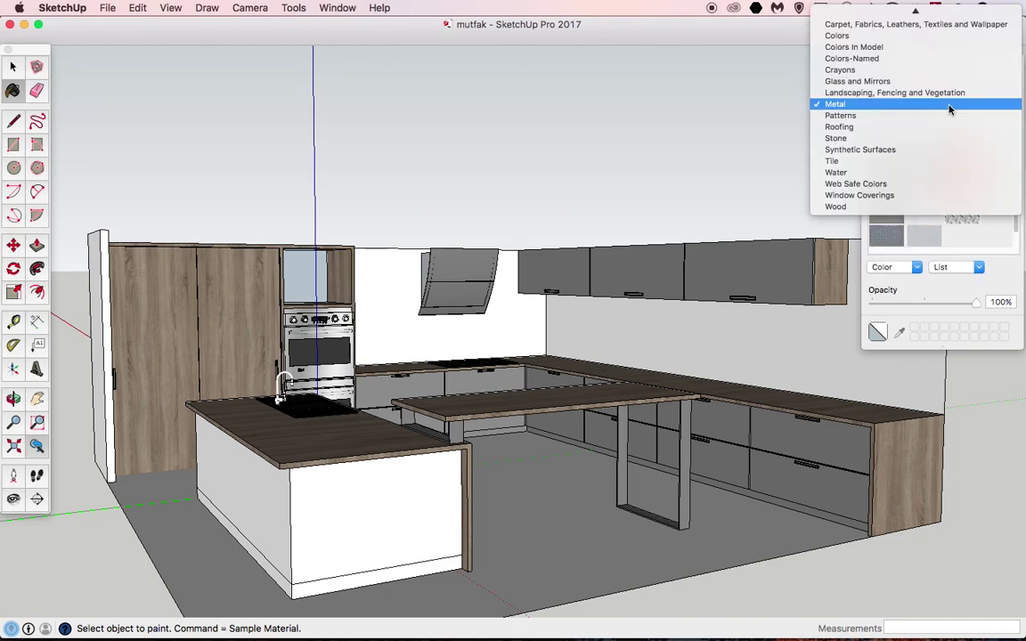
pyautogui.scroll(3, 811, 97)
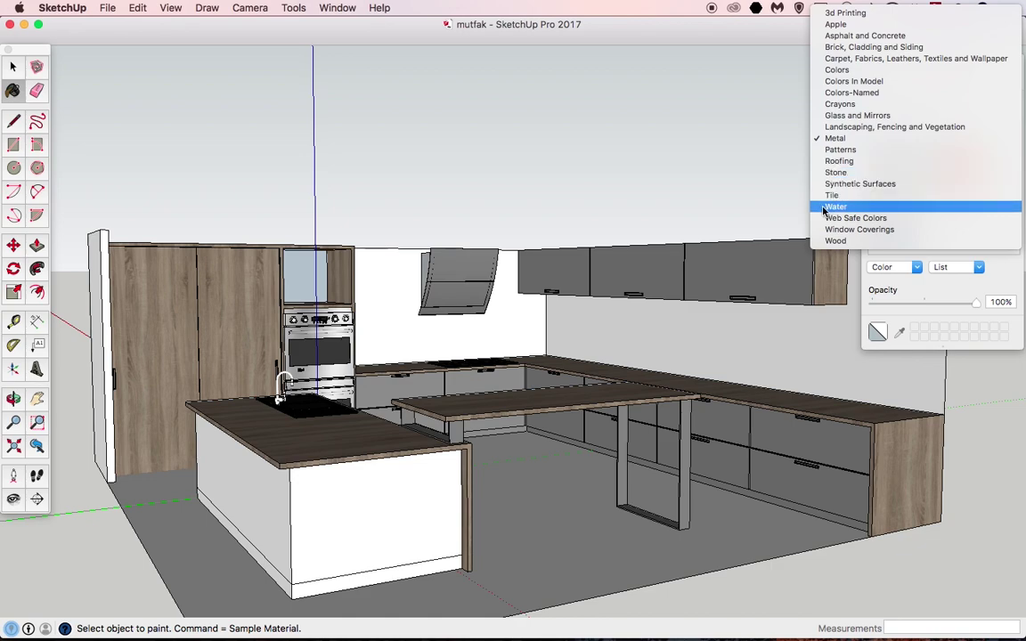
pyautogui.scroll(-2, 891, 214)
pyautogui.click(922, 192)
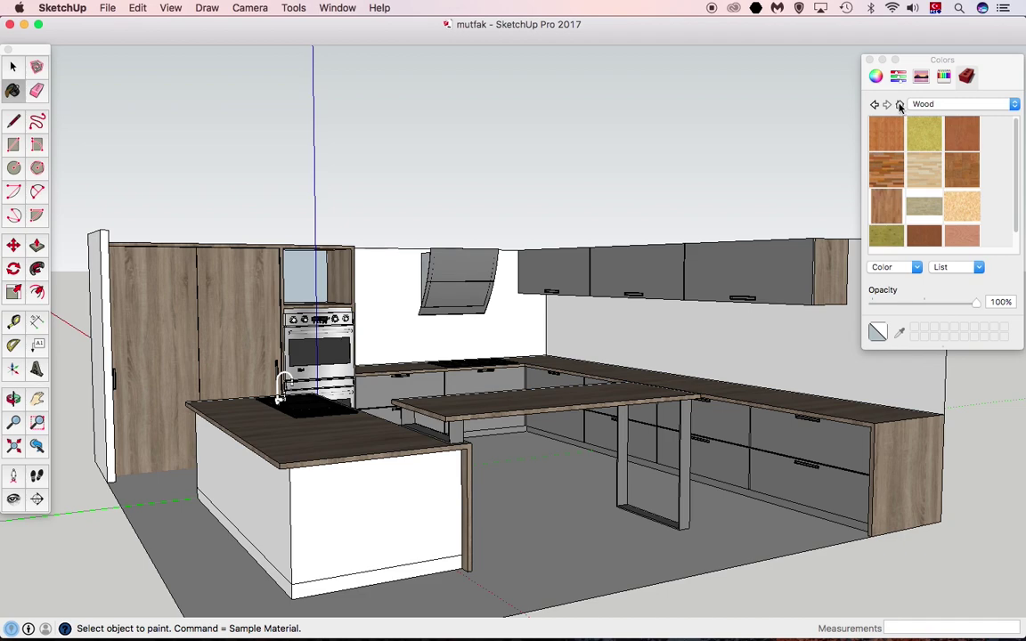
# Edit the model's wood-veneer material and resize its texture width to 400 cm.
pyautogui.click(900, 105)
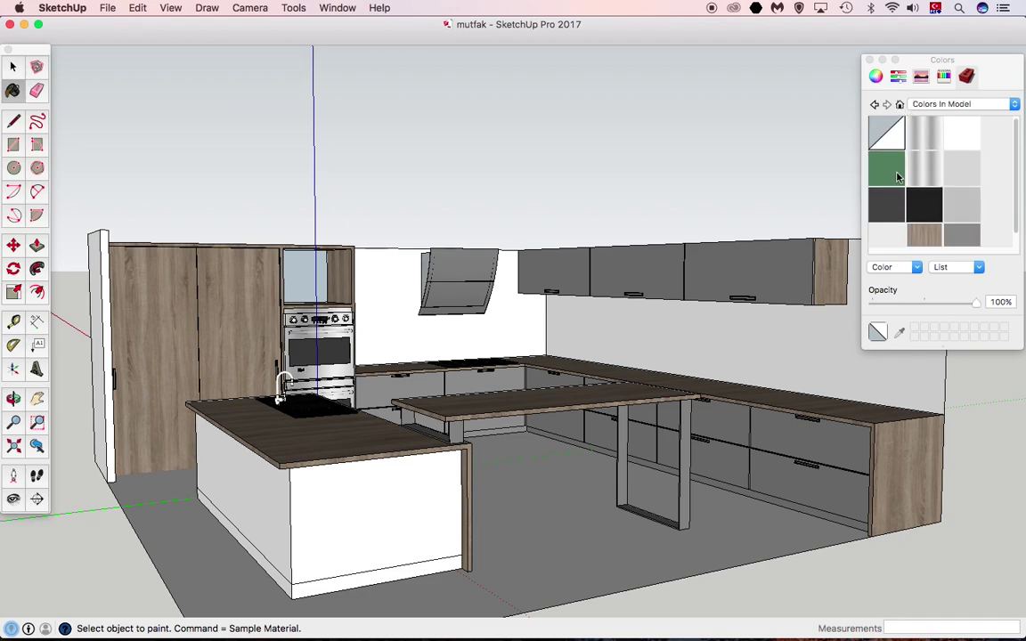
pyautogui.scroll(-1, 914, 185)
pyautogui.rightClick(927, 225)
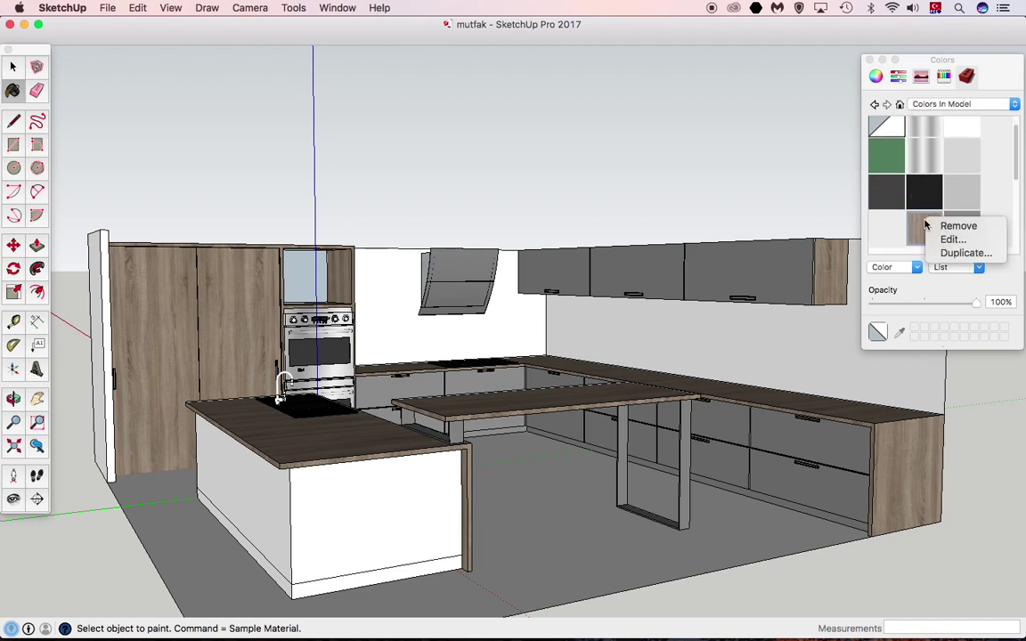
pyautogui.click(946, 240)
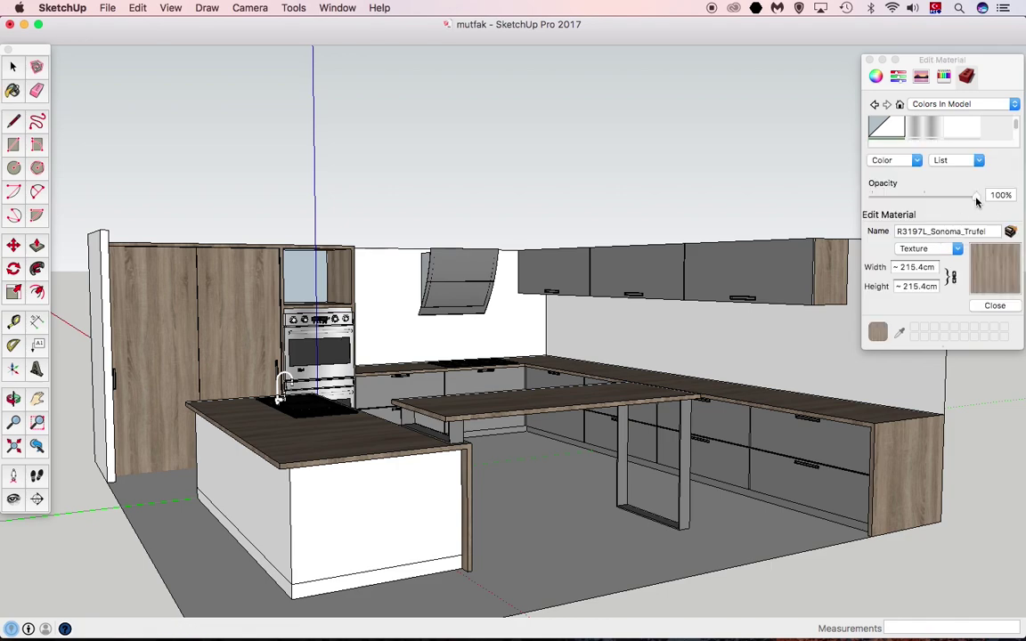
pyautogui.moveTo(976, 197); pyautogui.dragTo(980, 198)
pyautogui.click(920, 267)
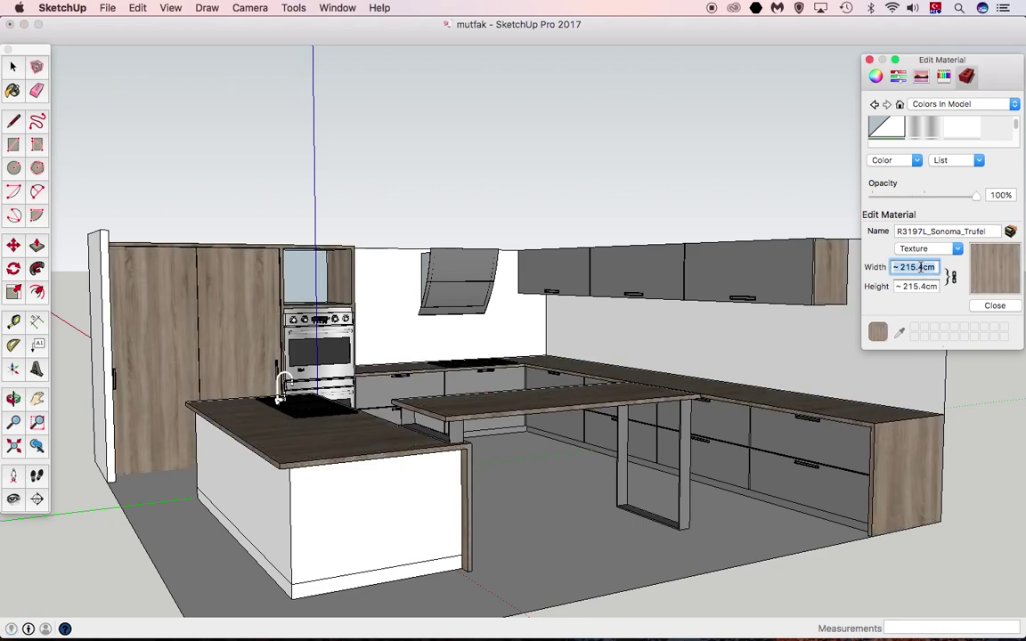
pyautogui.write('400')
pyautogui.click(914, 286)
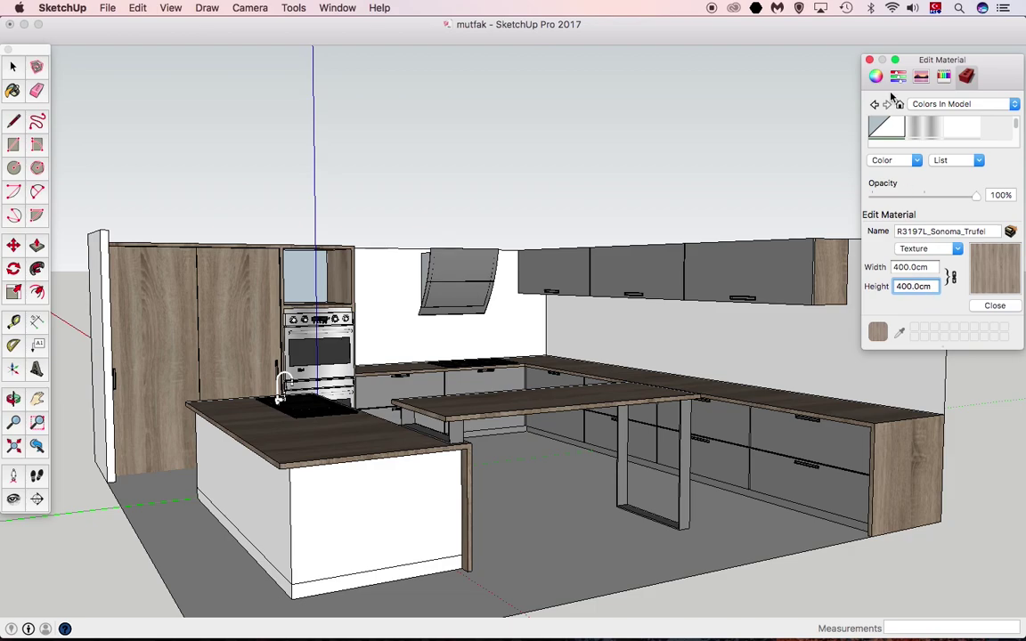
# Try green and yellow crayon tints on the wood material, then return to the material list.
pyautogui.click(943, 76)
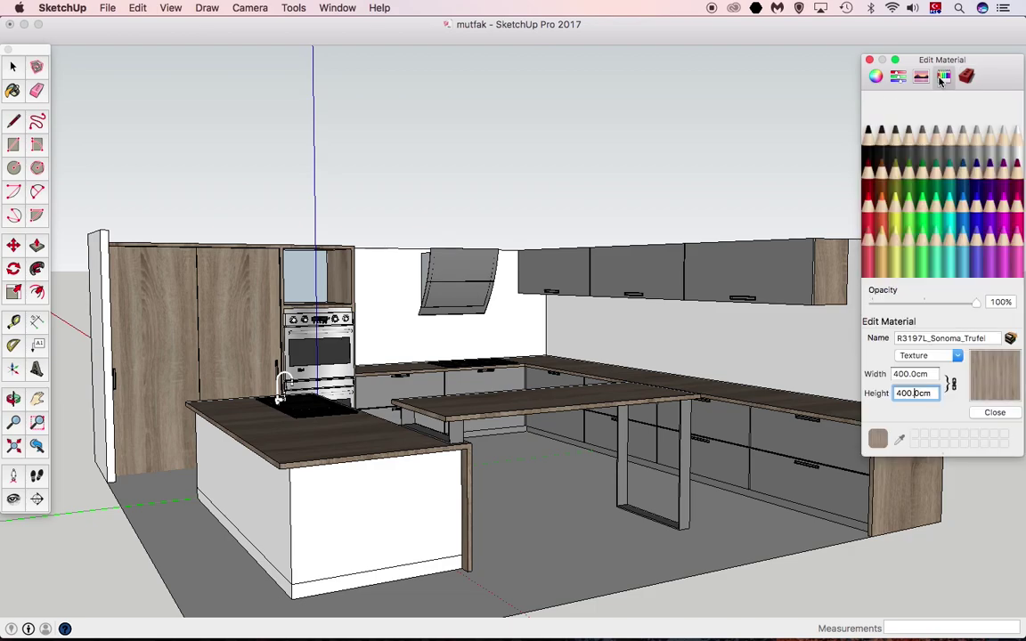
pyautogui.click(899, 203)
pyautogui.click(890, 225)
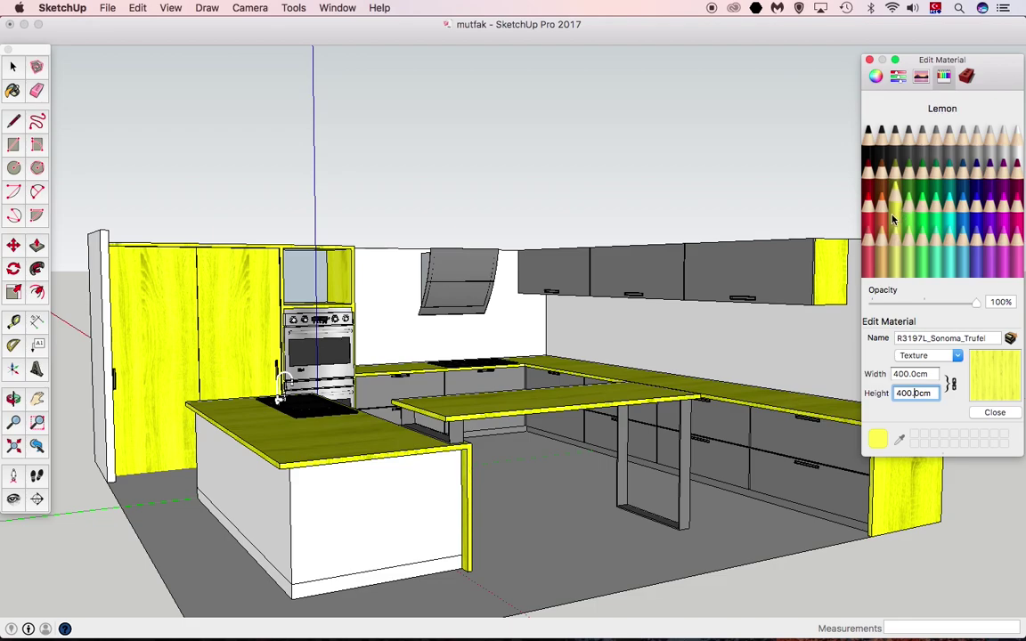
pyautogui.click(966, 76)
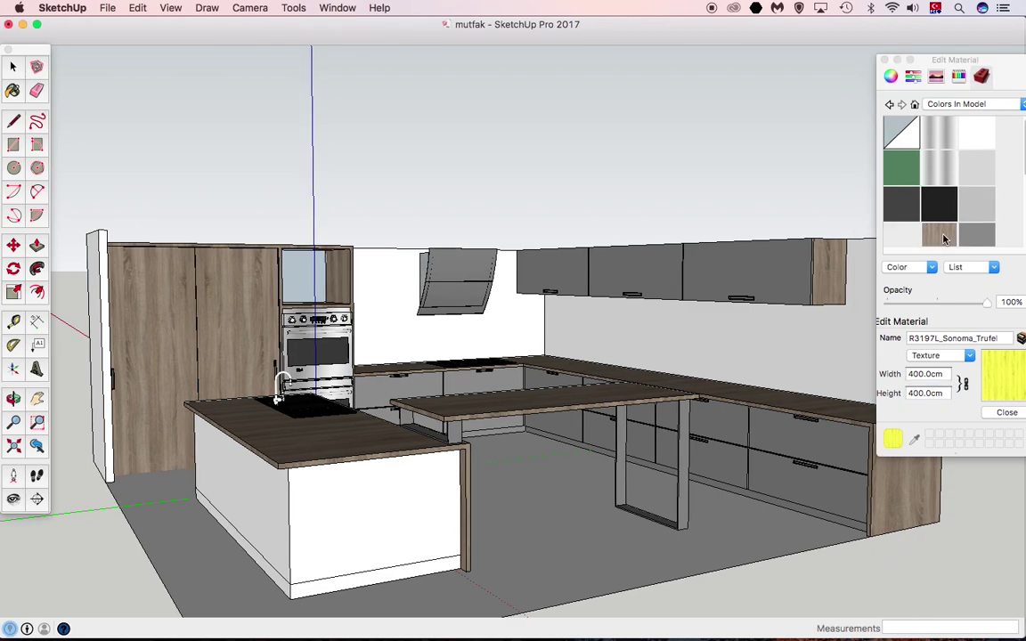
# Select the entire kitchen island counter.
pyautogui.click(12, 67)
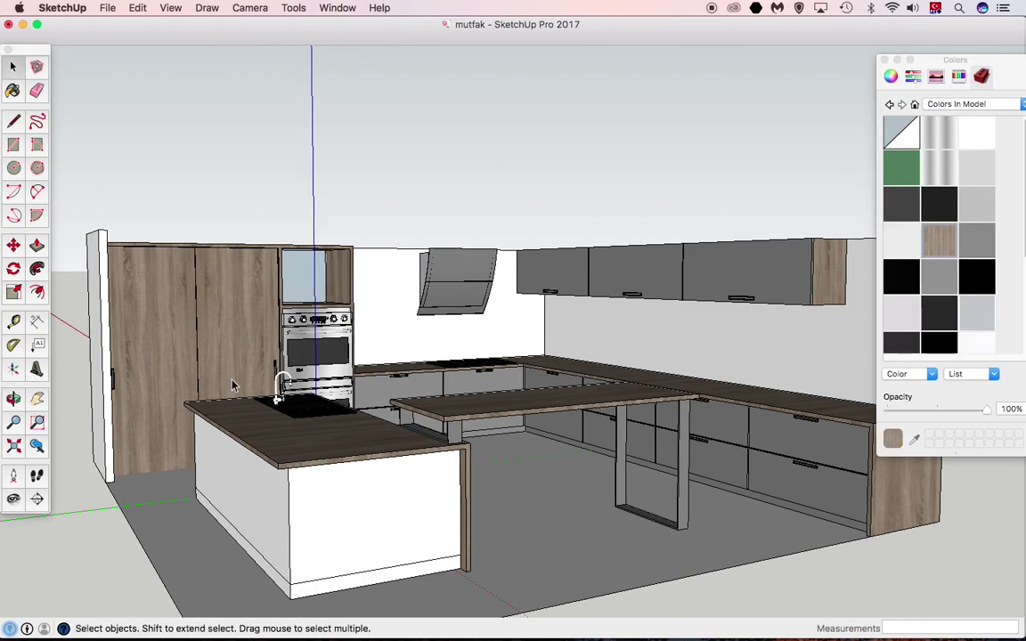
pyautogui.click(258, 509)
pyautogui.tripleClick(338, 517)
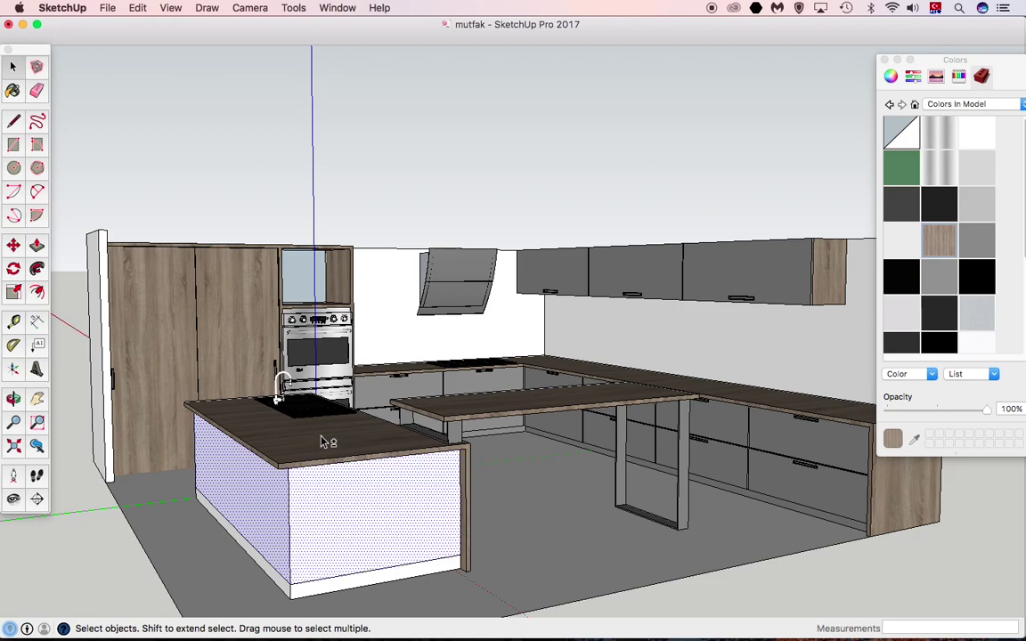
# Paint the island's side panels with the reddish wood from the Wood collection.
pyautogui.click(979, 105)
pyautogui.click(835, 264)
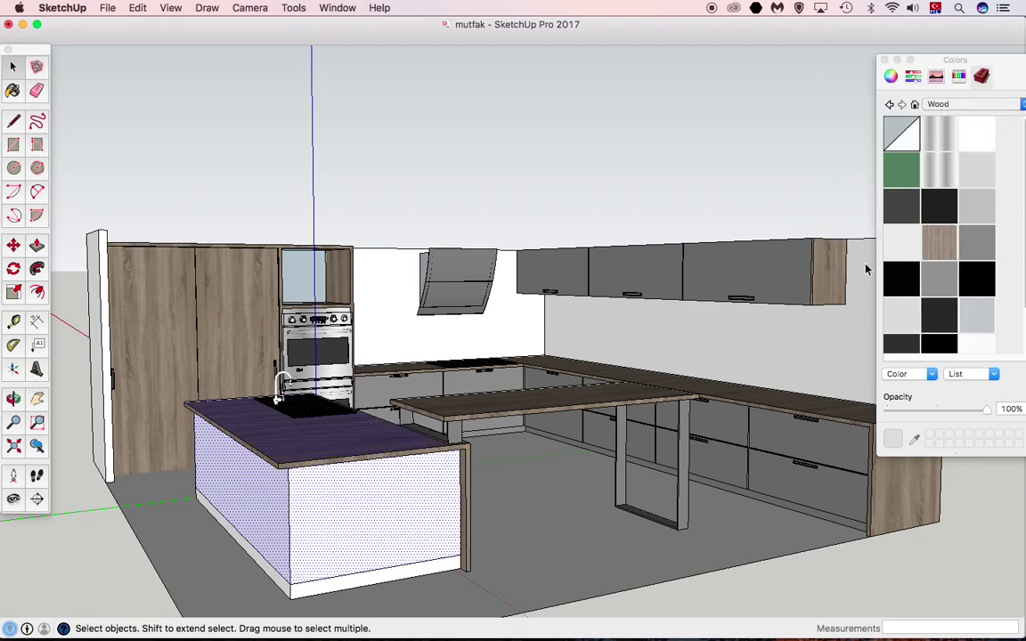
pyautogui.click(980, 245)
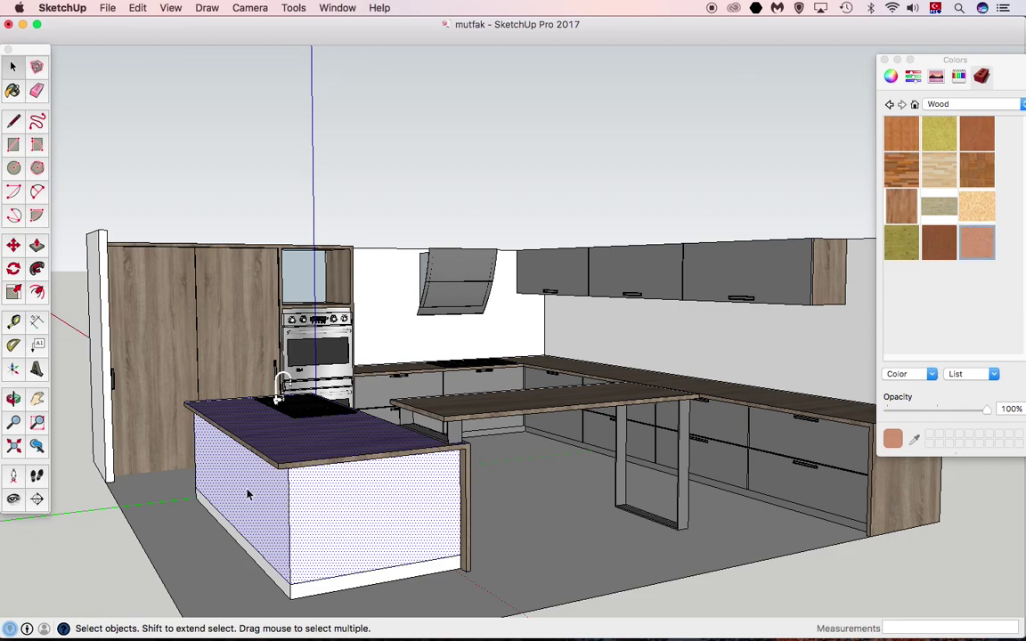
pyautogui.click(13, 90)
pyautogui.click(277, 398)
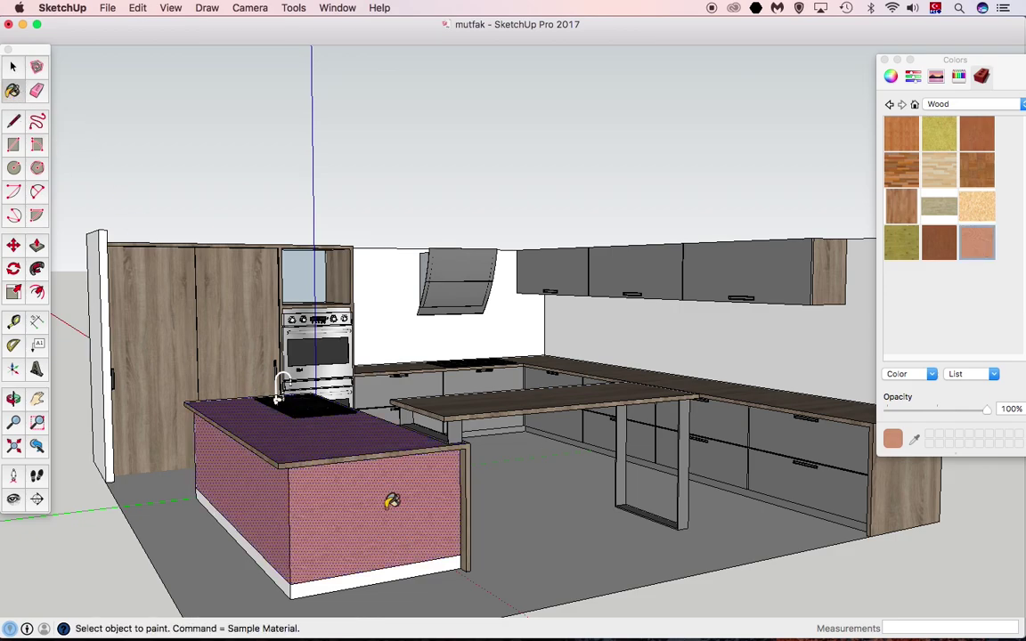
pyautogui.press('space')
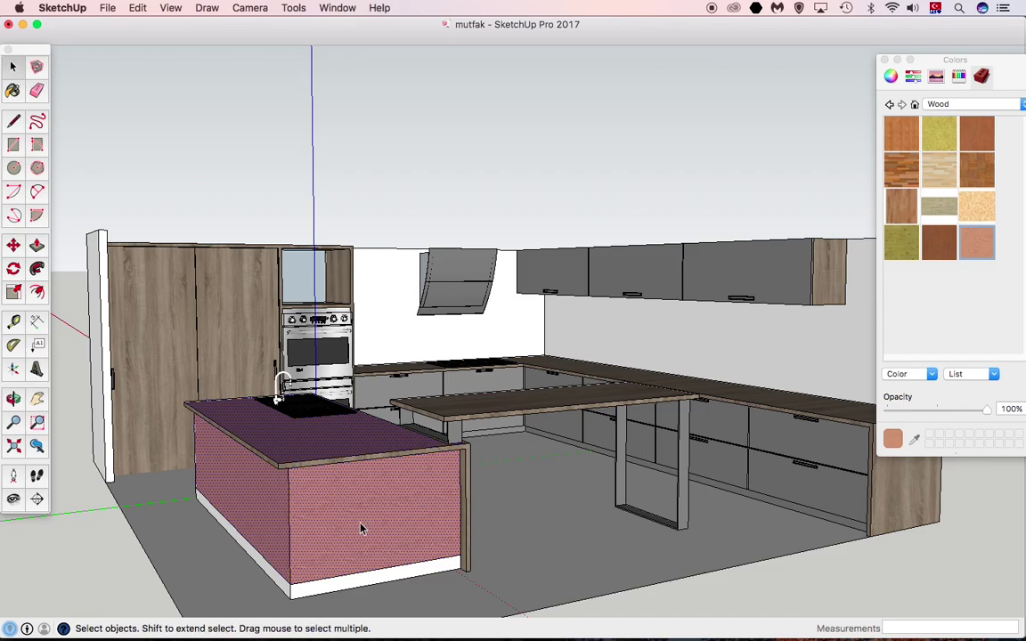
pyautogui.click(483, 479)
# Replace all dark brown countertops model-wide with the light wood material in one fill.
pyautogui.moveTo(518, 486); pyautogui.dragTo(364, 540, button='middle')
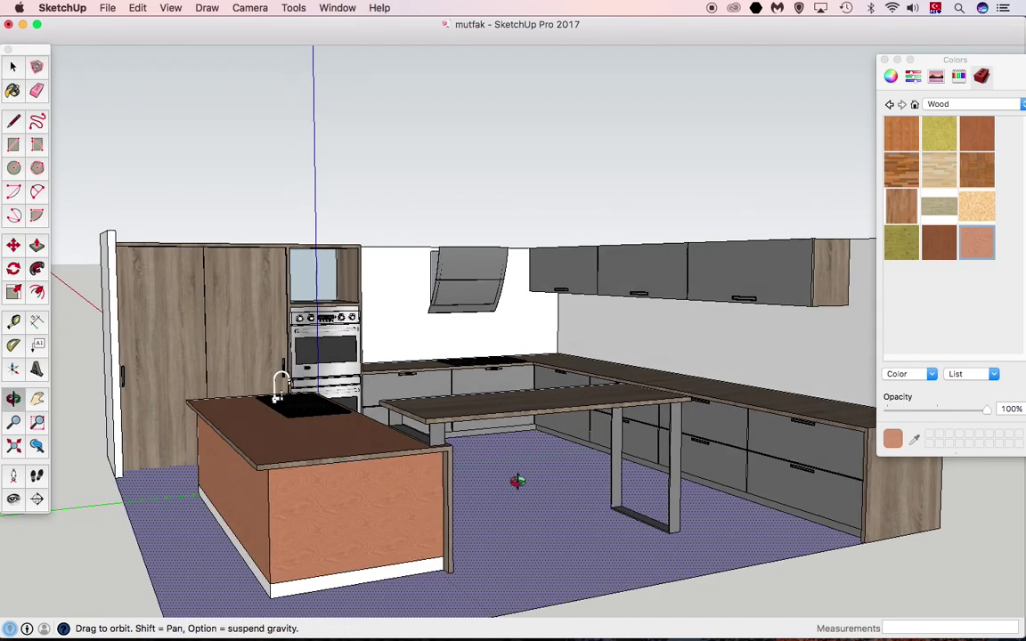
pyautogui.press('b')
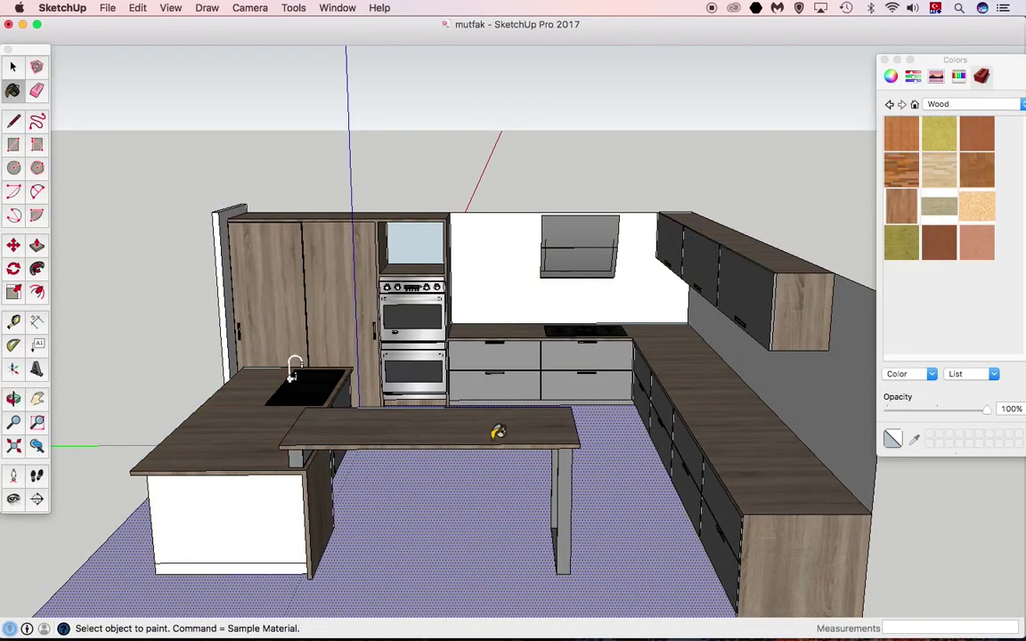
pyautogui.press('space')
pyautogui.click(111, 175)
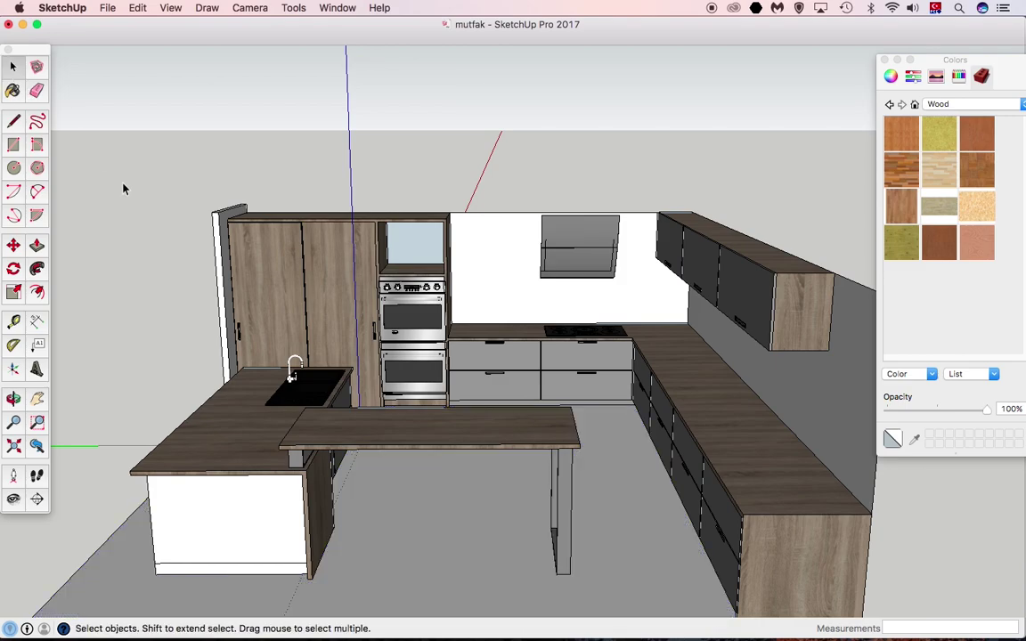
pyautogui.press('b')
pyautogui.scroll(2, 252, 433)
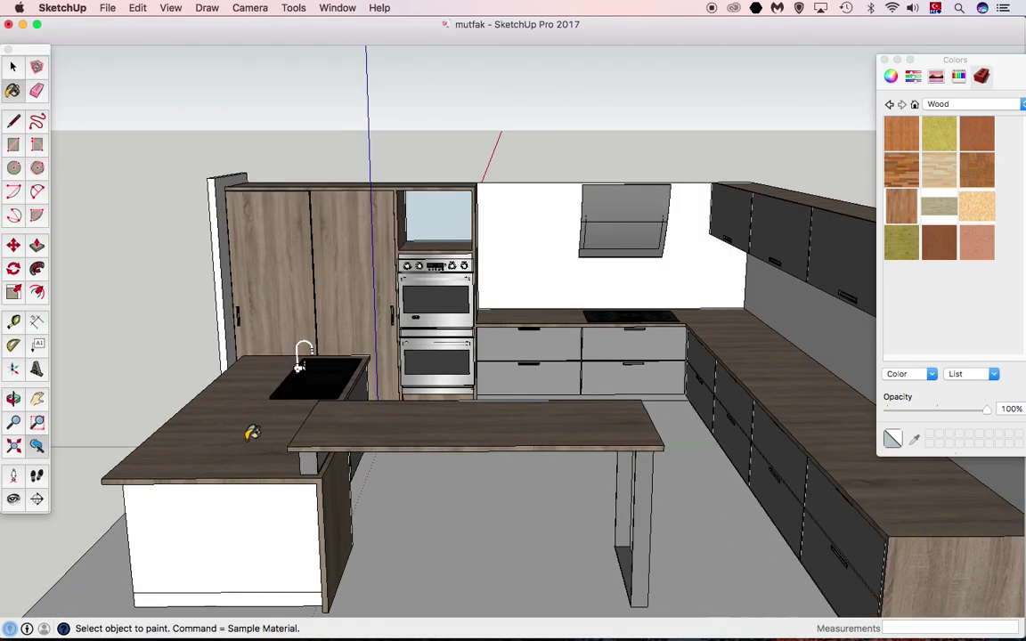
pyautogui.scroll(1, 255, 419)
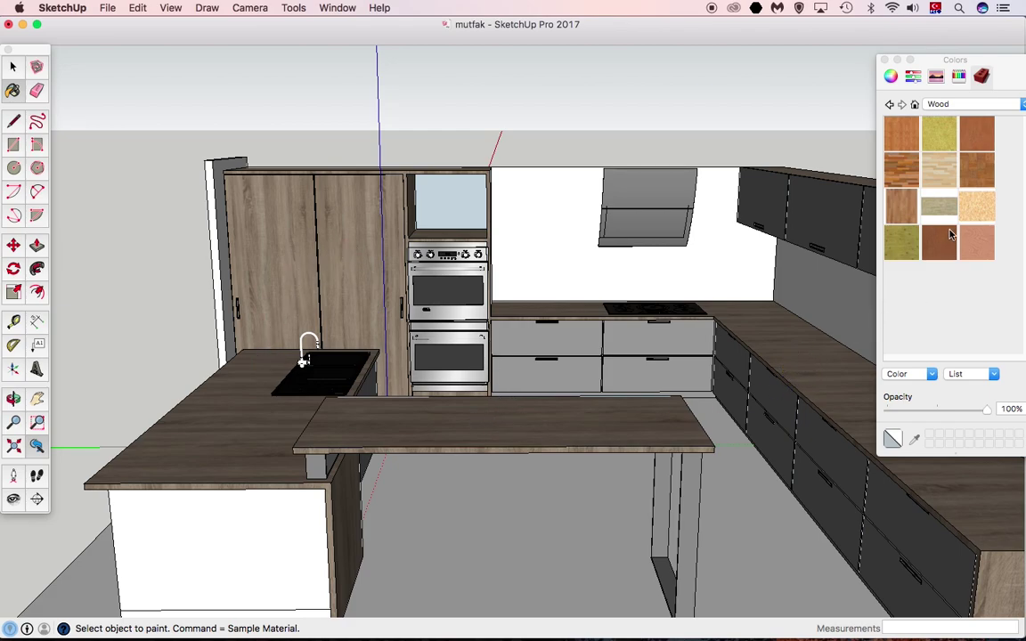
pyautogui.click(946, 183)
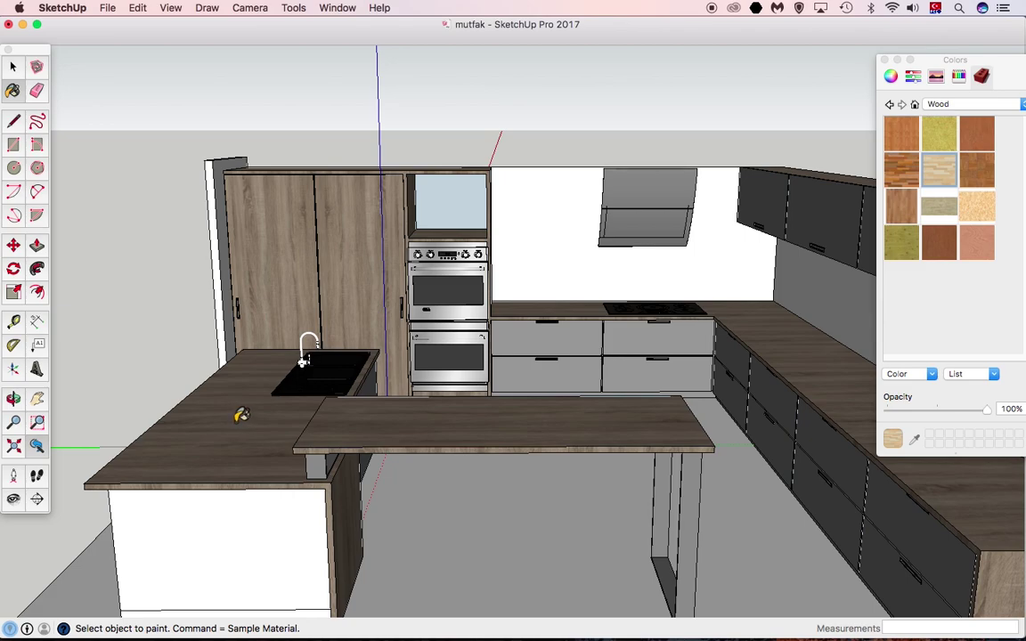
pyautogui.press('shift')
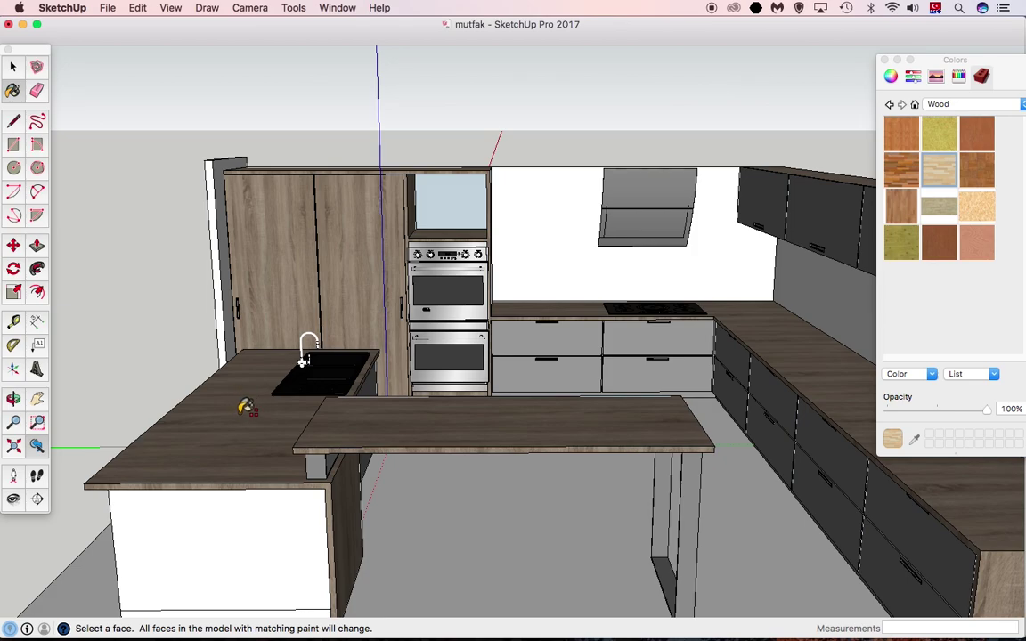
pyautogui.keyDown('shift'); pyautogui.click(245, 408); pyautogui.keyUp('shift')
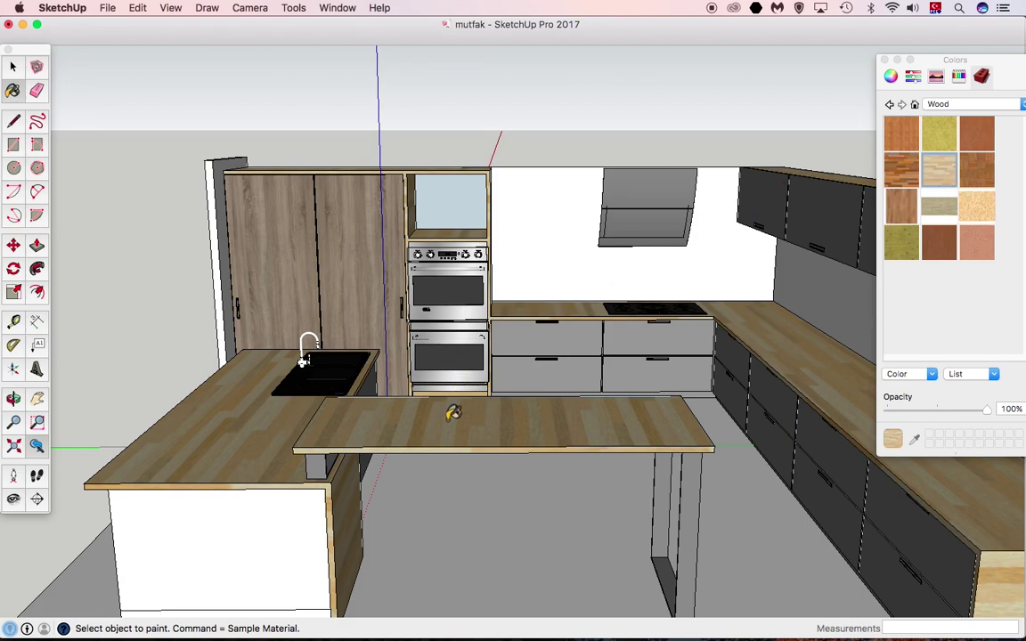
# Explode the tall cabinet component and paint its doors with the light wood.
pyautogui.click(12, 66)
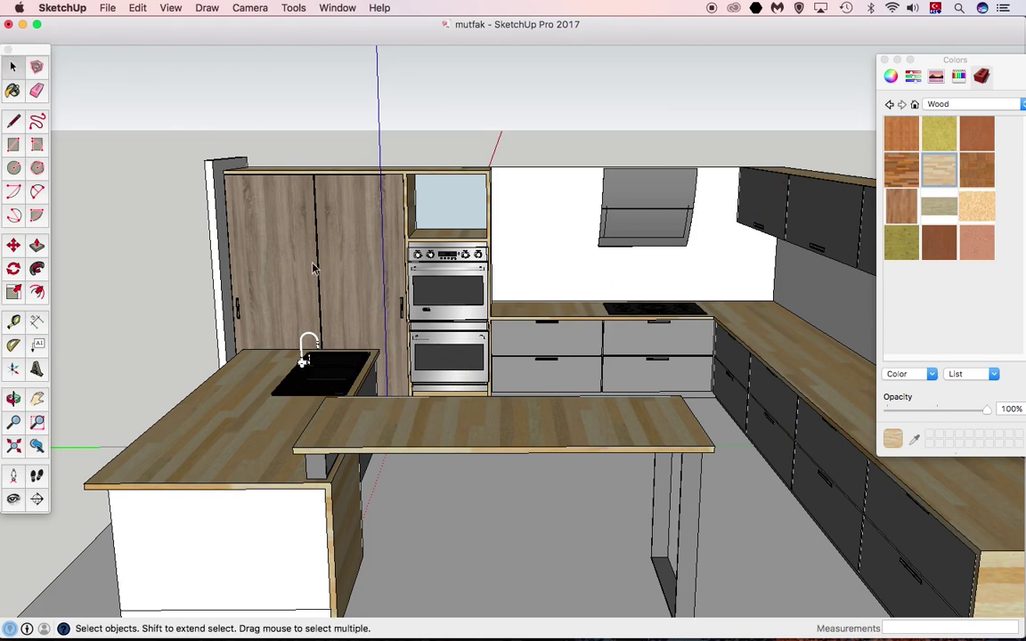
pyautogui.click(301, 275)
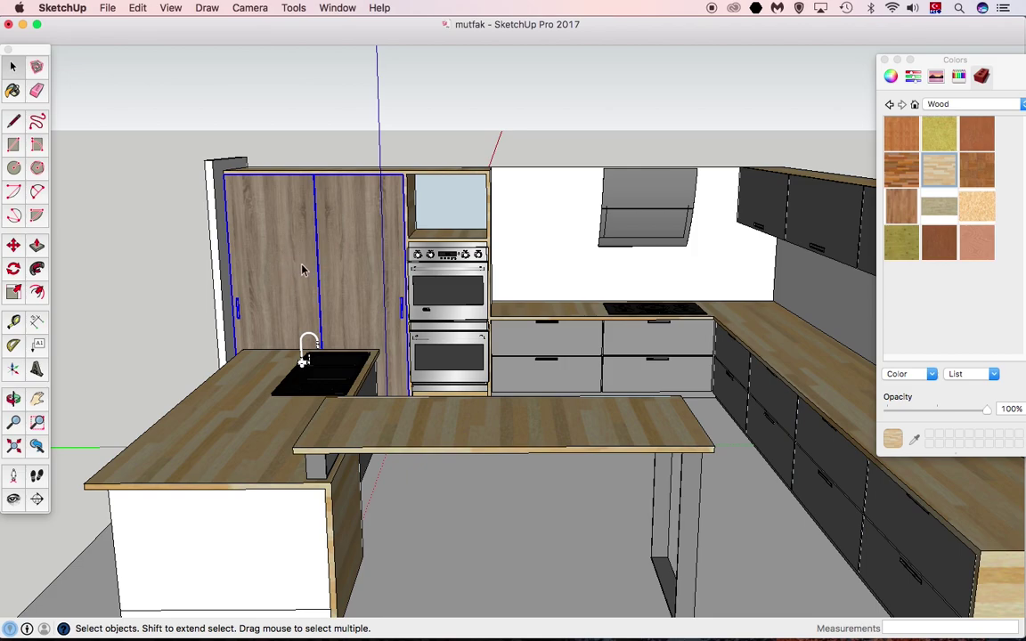
pyautogui.rightClick(281, 212)
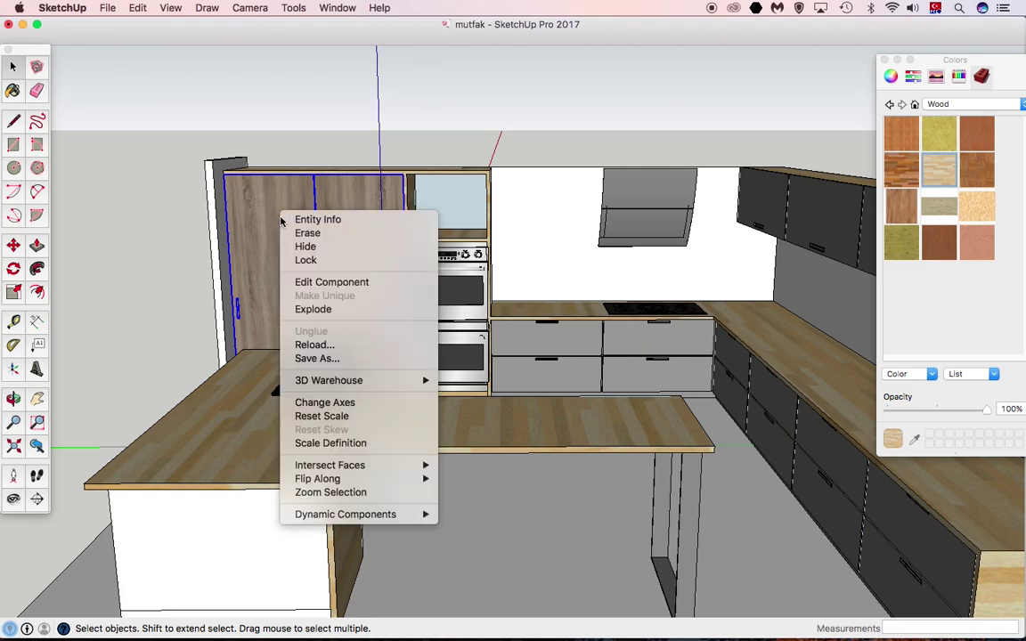
pyautogui.click(314, 309)
pyautogui.click(89, 113)
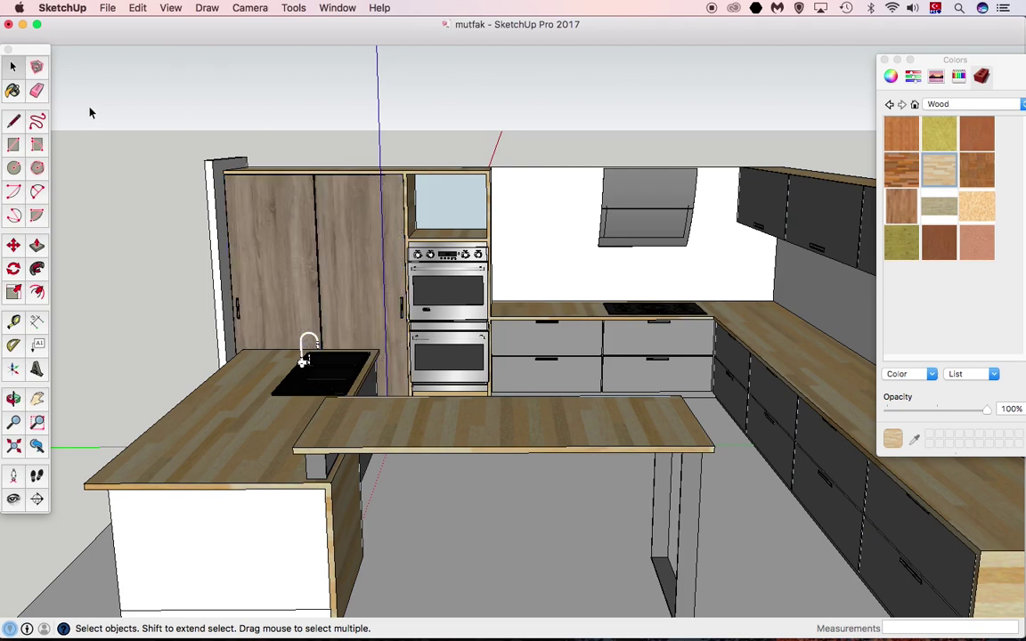
pyautogui.click(13, 91)
pyautogui.keyDown('shift'); pyautogui.click(285, 238); pyautogui.keyUp('shift')
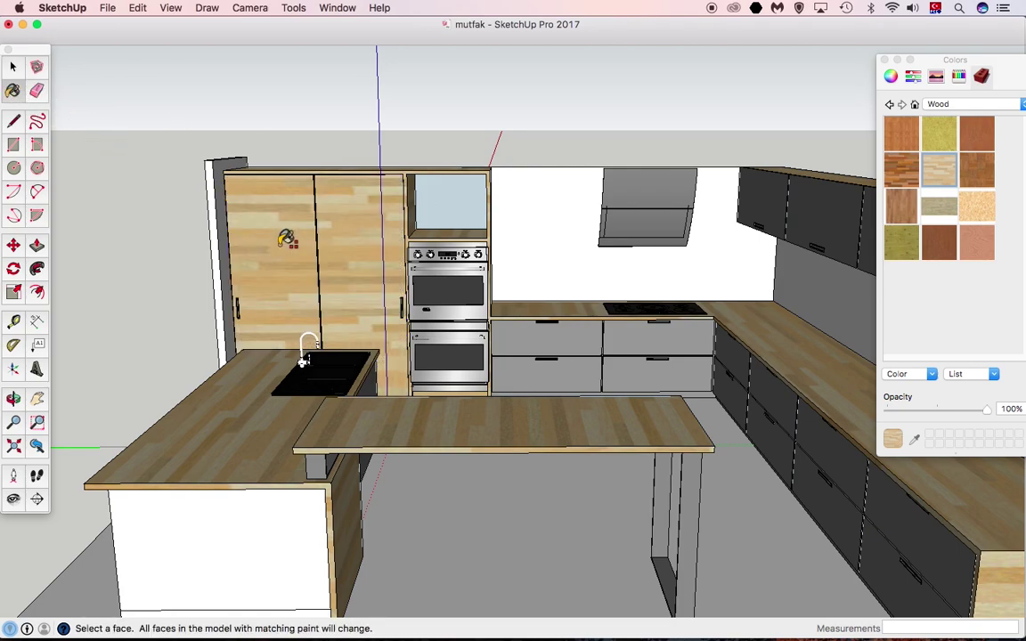
# Swap every light wood face for R3197L_Sonoma_Trufel in one fill and orbit to check.
pyautogui.click(915, 105)
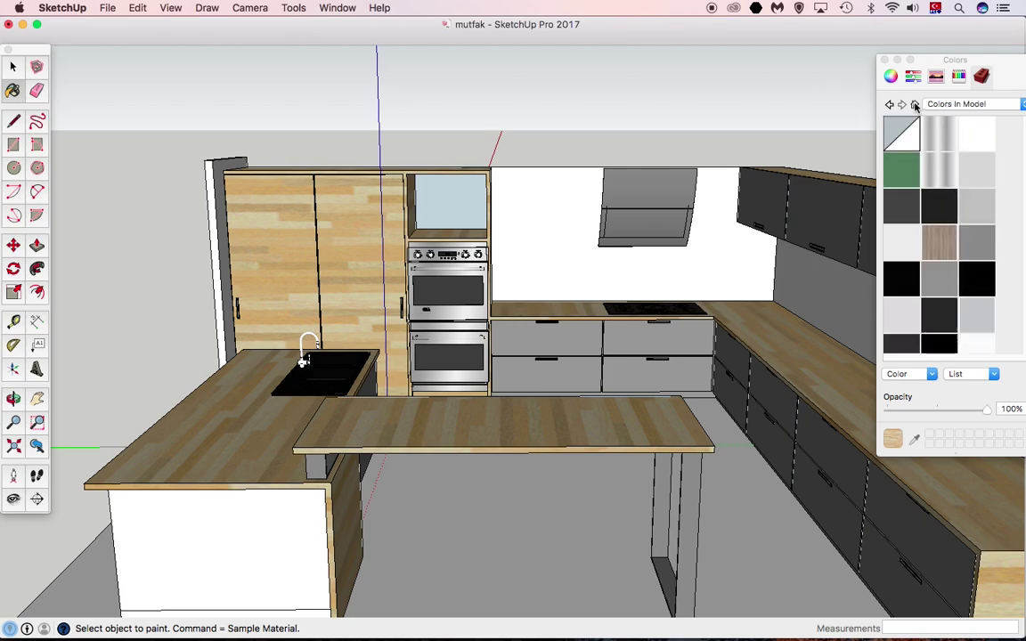
pyautogui.click(939, 249)
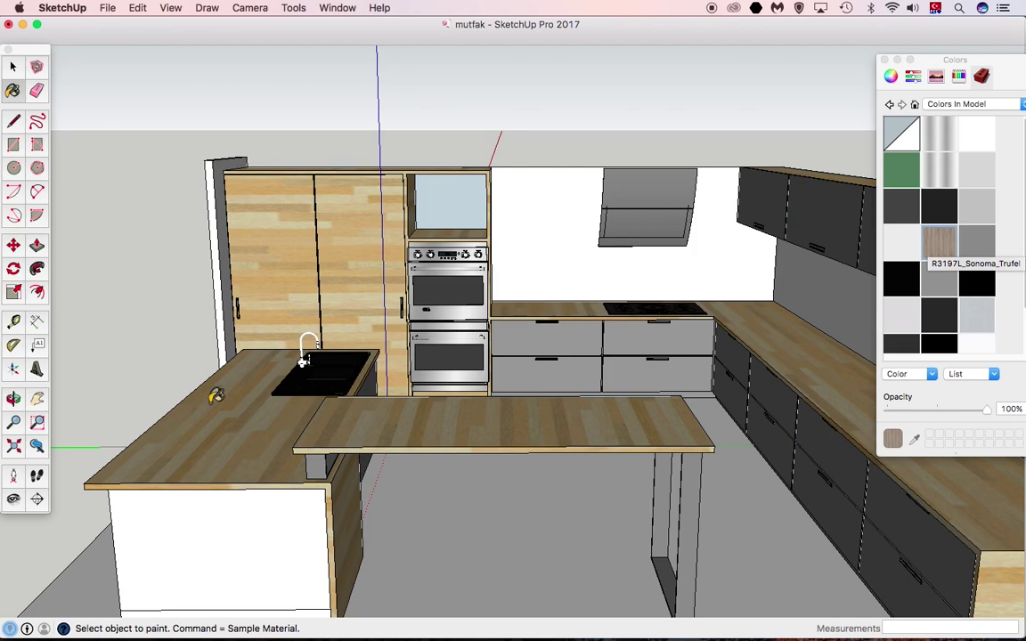
pyautogui.press('shift')
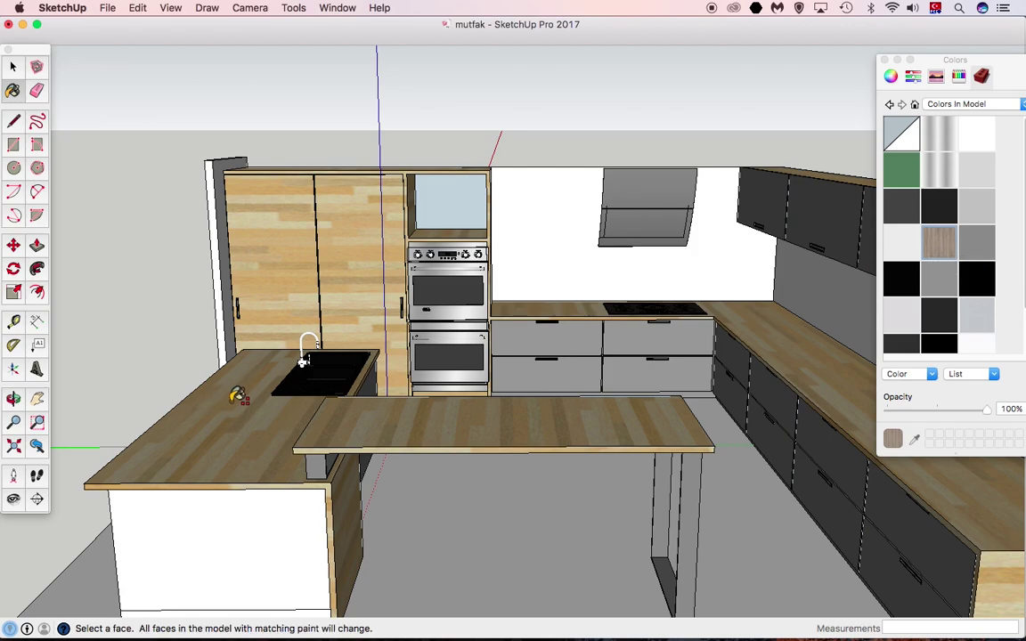
pyautogui.keyDown('shift'); pyautogui.click(239, 399); pyautogui.keyUp('shift')
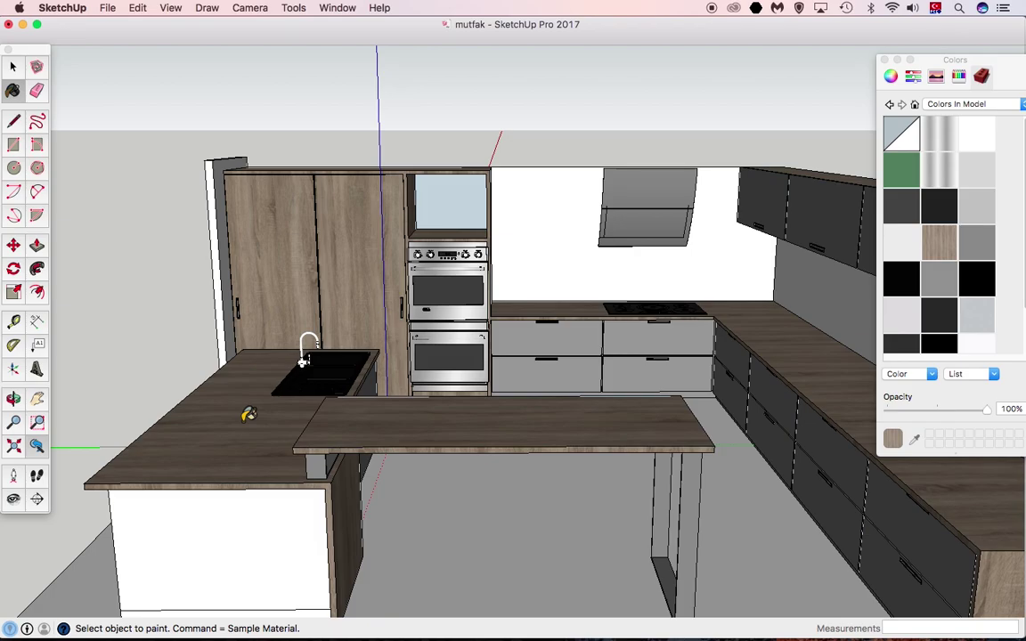
pyautogui.moveTo(267, 426)
pyautogui.mouseDown(button='middle')
pyautogui.moveTo(190, 412)
pyautogui.moveTo(214, 396)
pyautogui.mouseUp(button='middle')
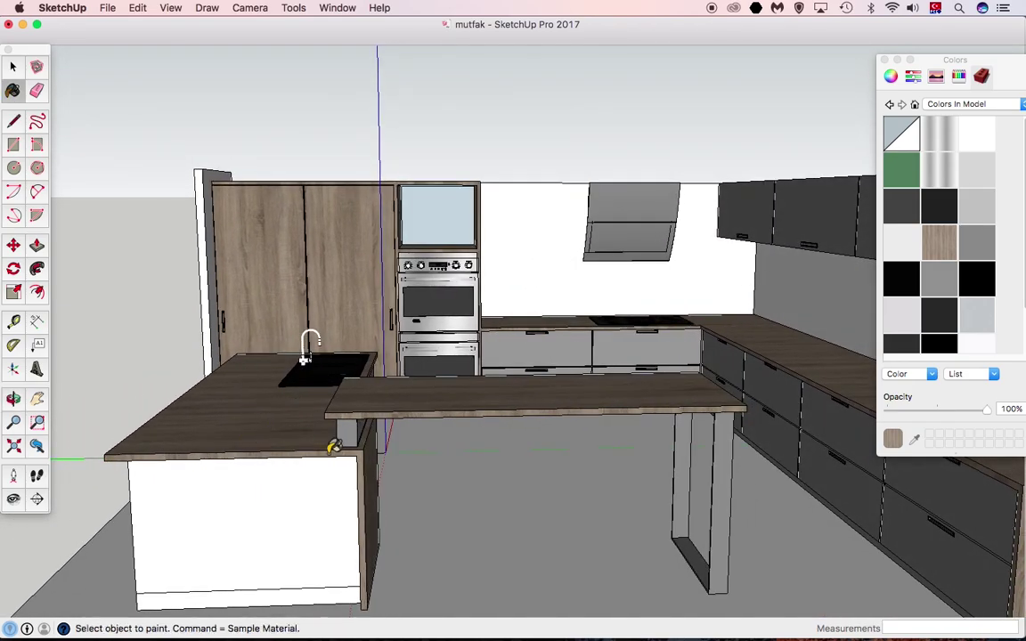
pyautogui.moveTo(307, 410)
pyautogui.mouseDown(button='middle')
pyautogui.moveTo(207, 443)
pyautogui.moveTo(242, 392)
pyautogui.mouseUp(button='middle')
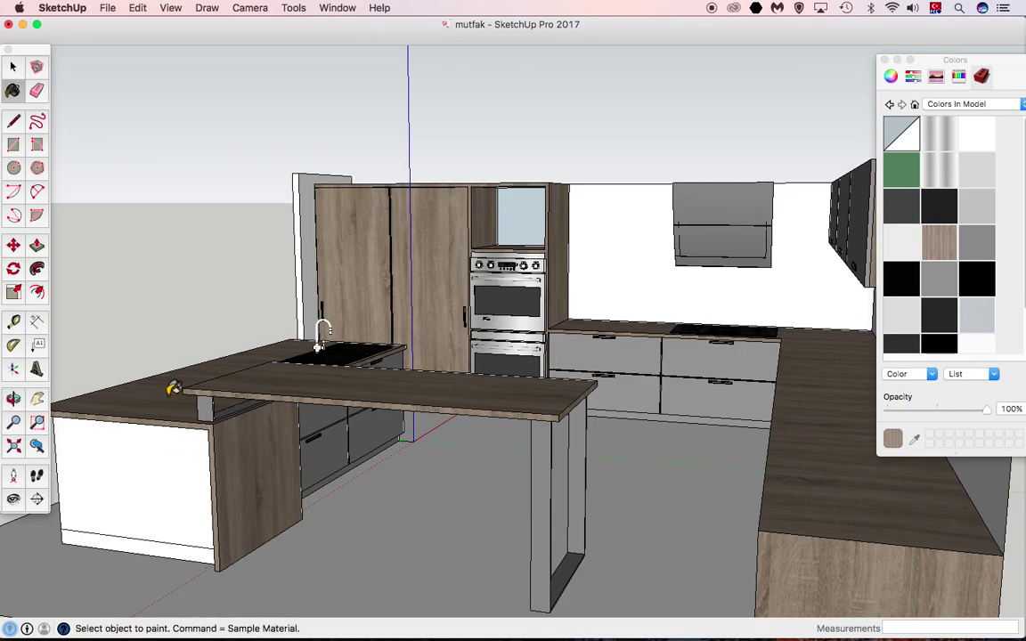
# Paint the countertops, side panels and remaining wood worktops with the model's green colour.
pyautogui.click(903, 175)
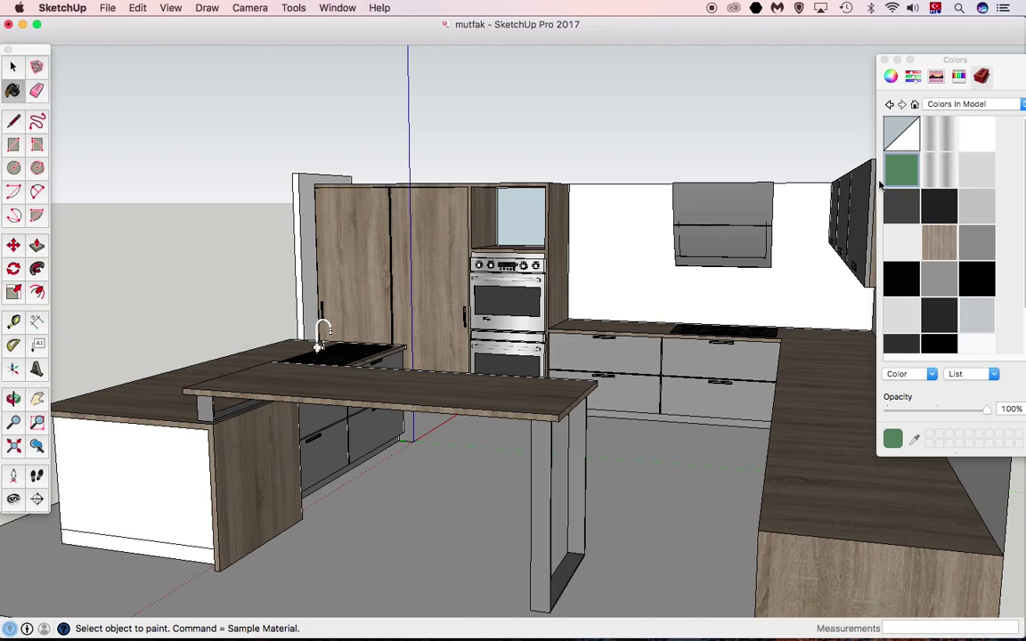
pyautogui.moveTo(203, 434); pyautogui.dragTo(230, 383, button='middle')
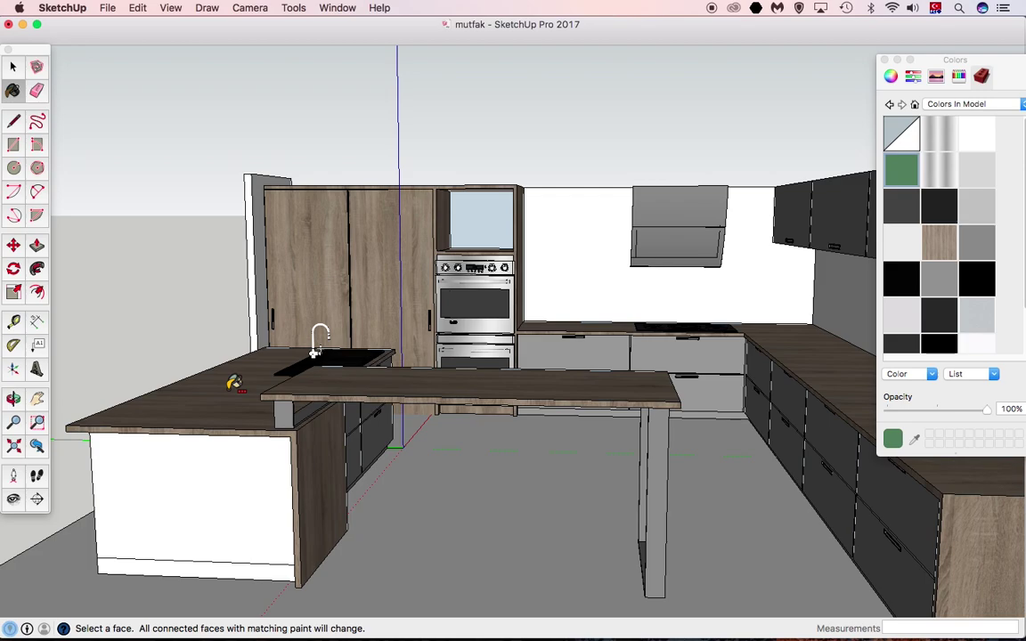
pyautogui.press('shift')
pyautogui.keyDown('alt'); pyautogui.click(237, 386); pyautogui.keyUp('alt')
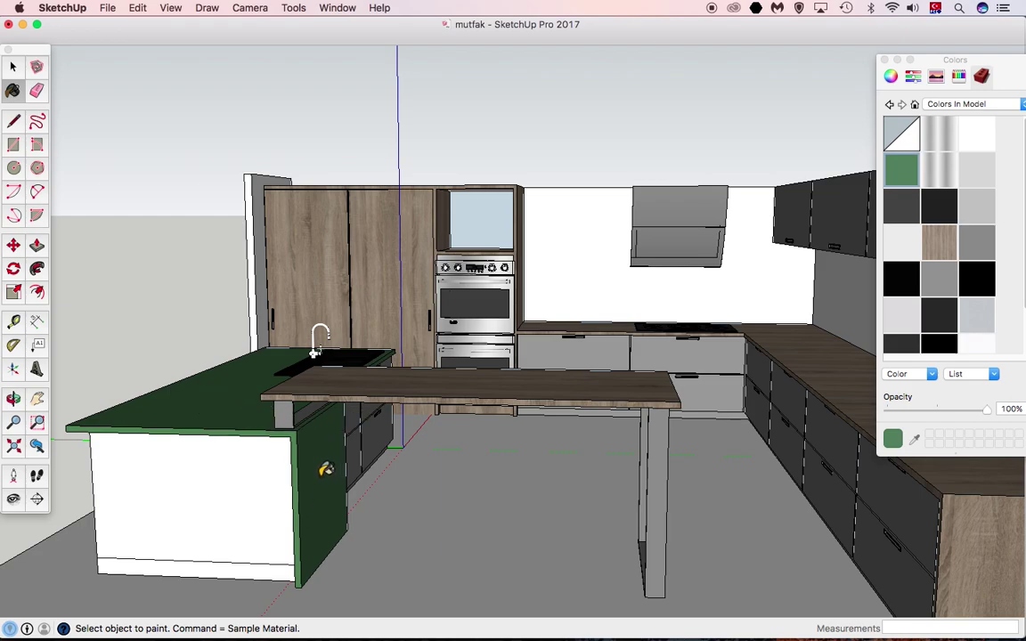
pyautogui.keyDown('alt'); pyautogui.click(801, 366); pyautogui.keyUp('alt')
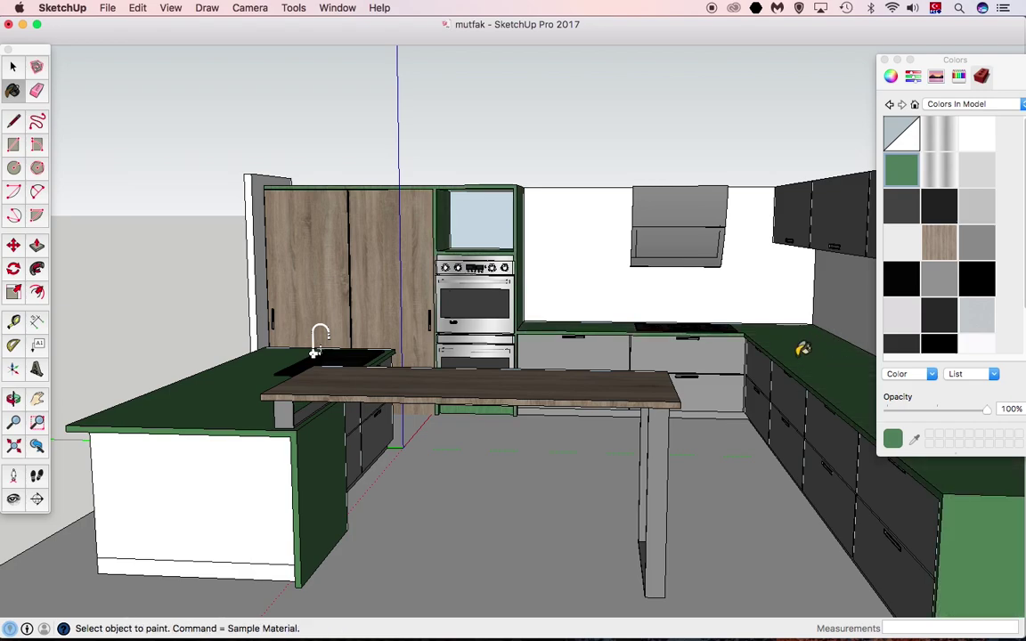
pyautogui.moveTo(820, 334)
pyautogui.mouseDown(button='middle')
pyautogui.moveTo(780, 366)
pyautogui.moveTo(703, 354)
pyautogui.mouseUp(button='middle')
pyautogui.scroll(3, 783, 368)
pyautogui.scroll(-3, 783, 368)
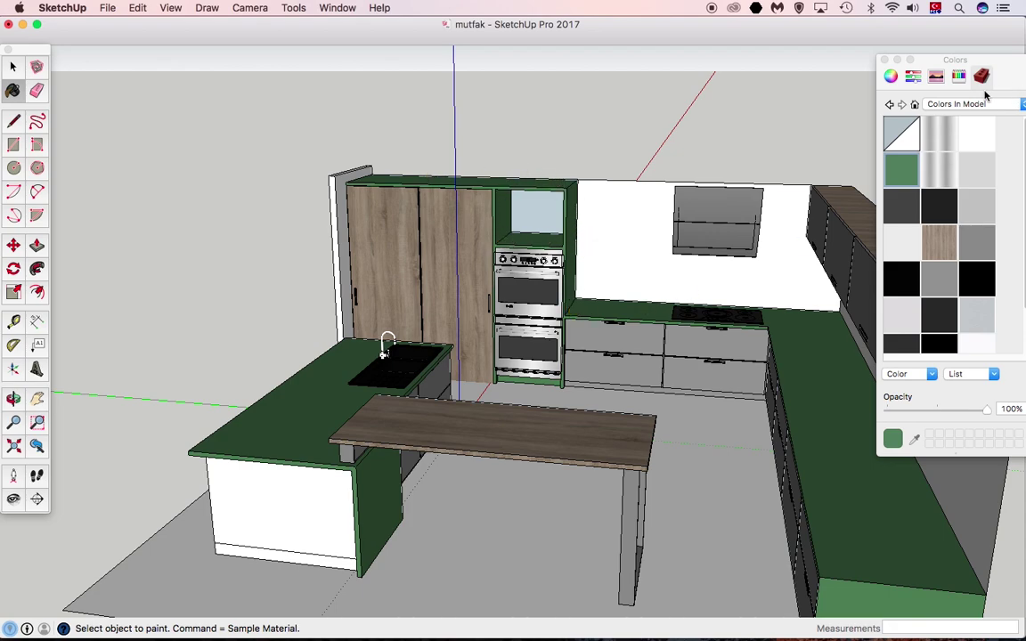
# Paint the table legs with the marble material from the Tile collection.
pyautogui.click(956, 104)
pyautogui.click(861, 218)
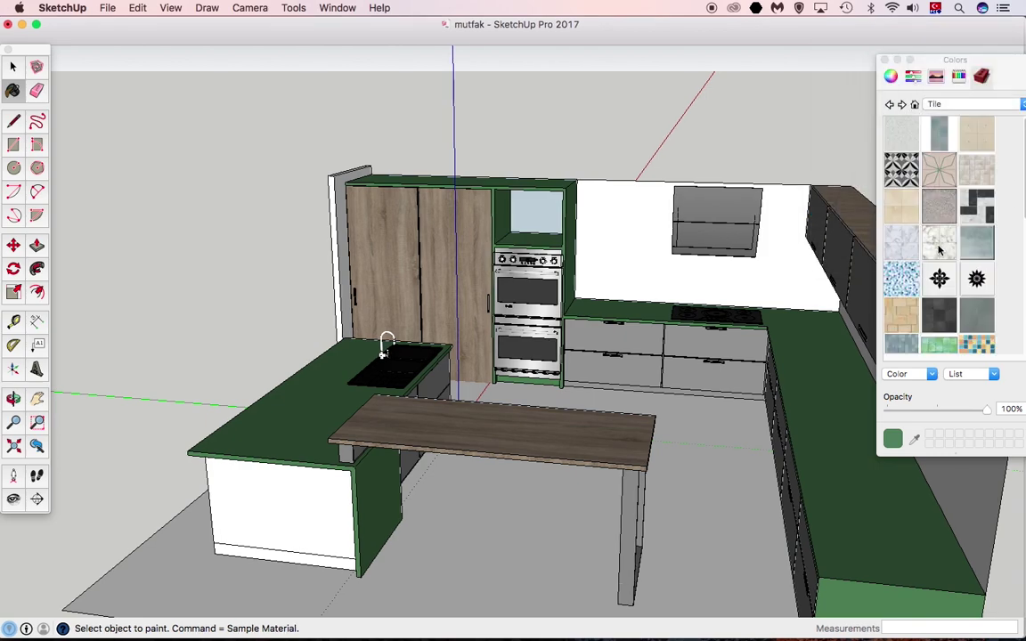
pyautogui.click(938, 248)
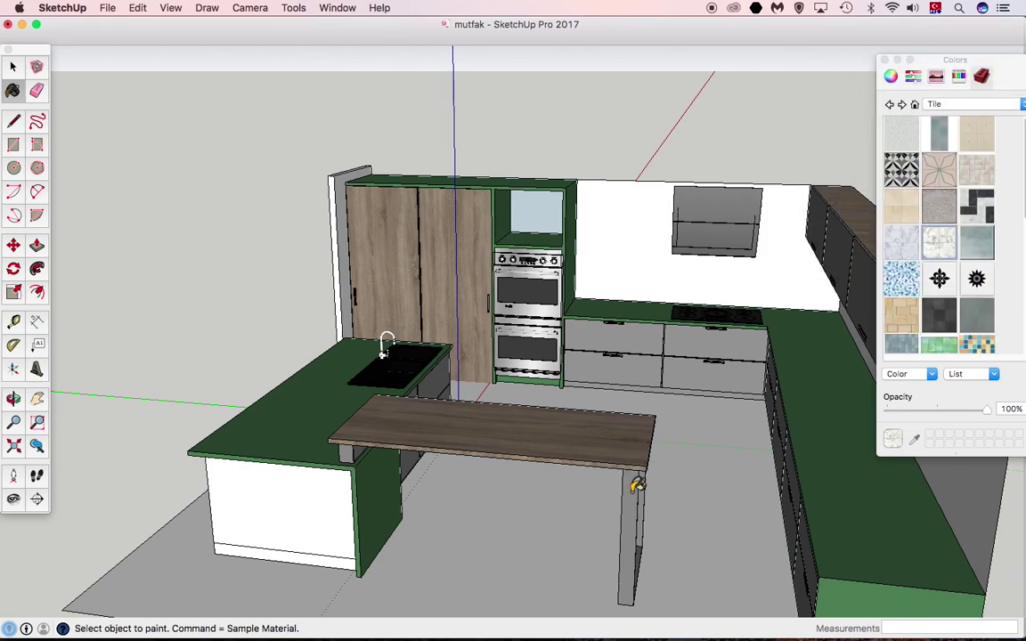
pyautogui.hotkey('shift', 'alt')
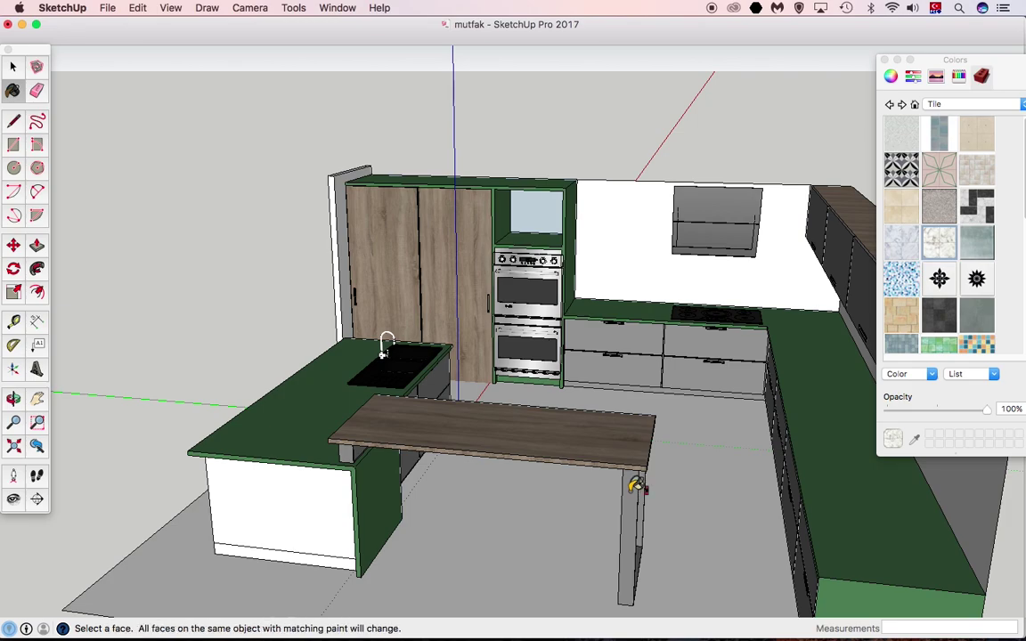
pyautogui.keyDown('alt'); pyautogui.keyDown('shift'); pyautogui.click(635, 485); pyautogui.keyUp('shift'); pyautogui.keyUp('alt')
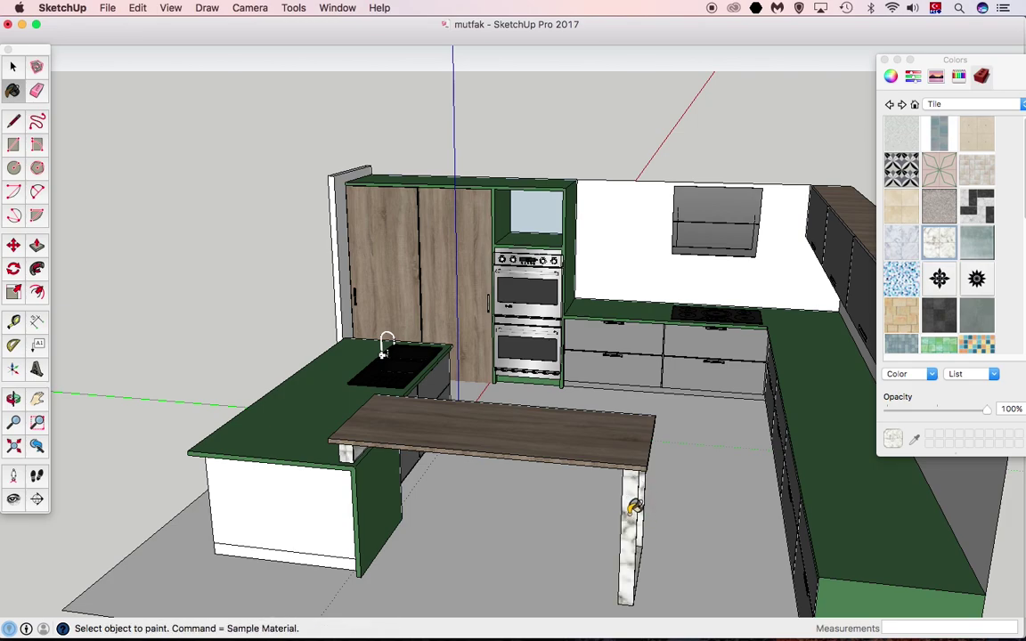
# Trial a dark green floor and undo it, then paint the back wall with the sampled grey tile.
pyautogui.click(913, 439)
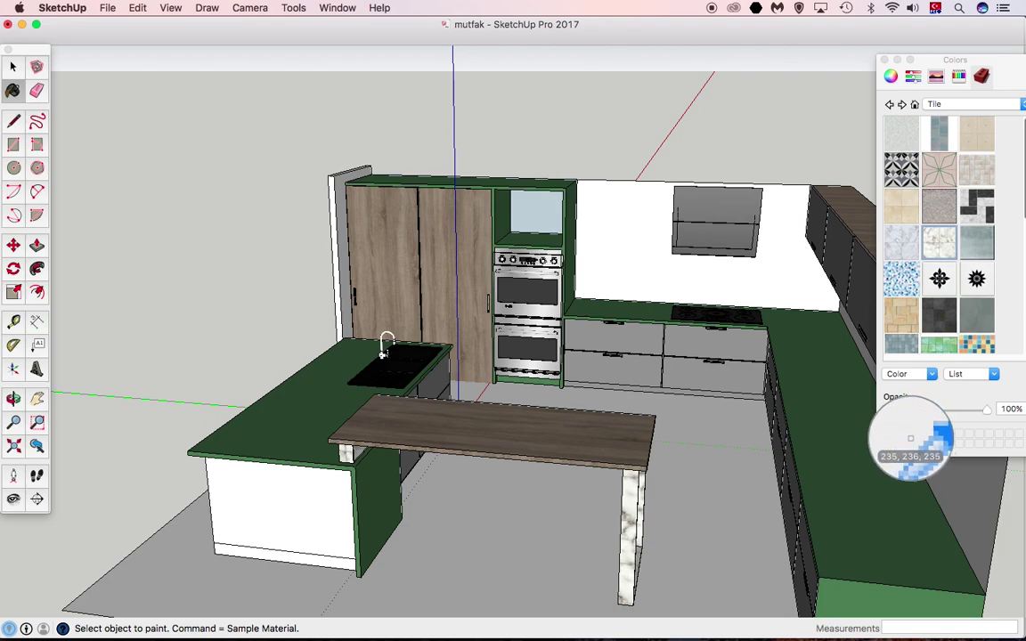
pyautogui.click(807, 378)
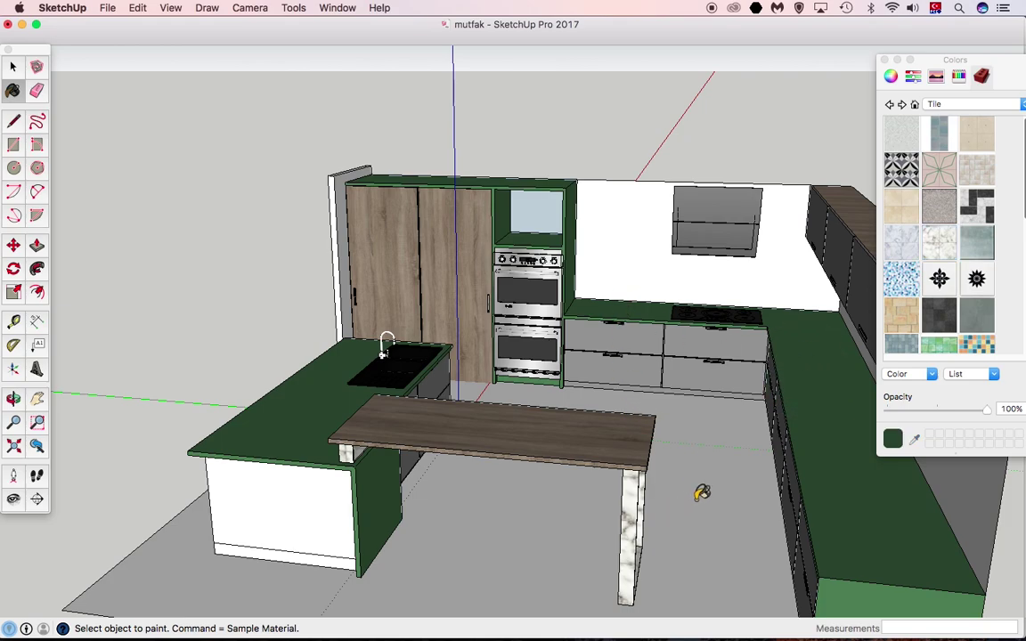
pyautogui.click(673, 463)
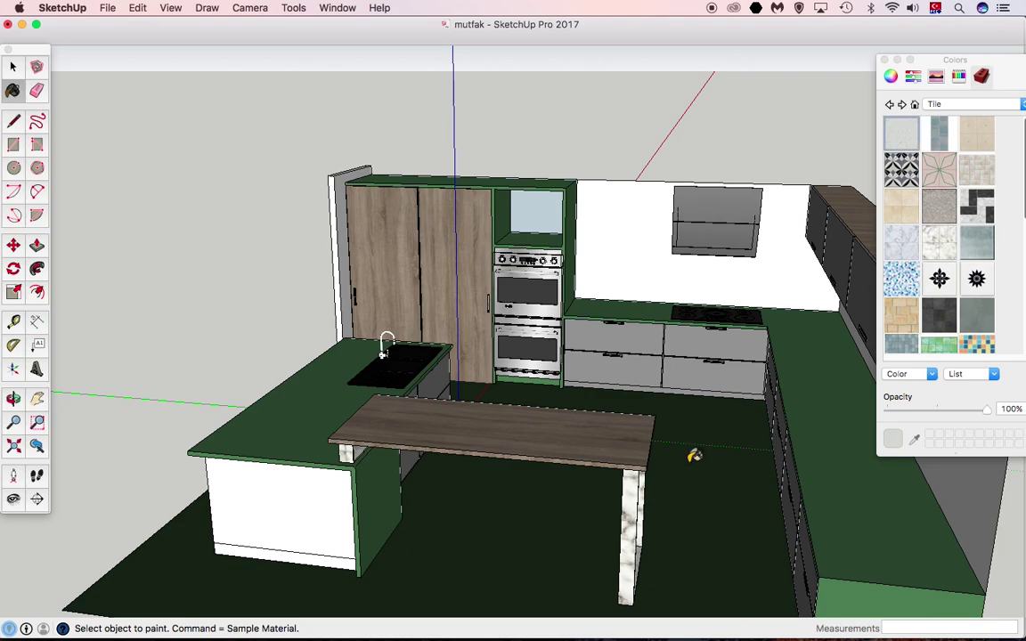
pyautogui.press('super+z')
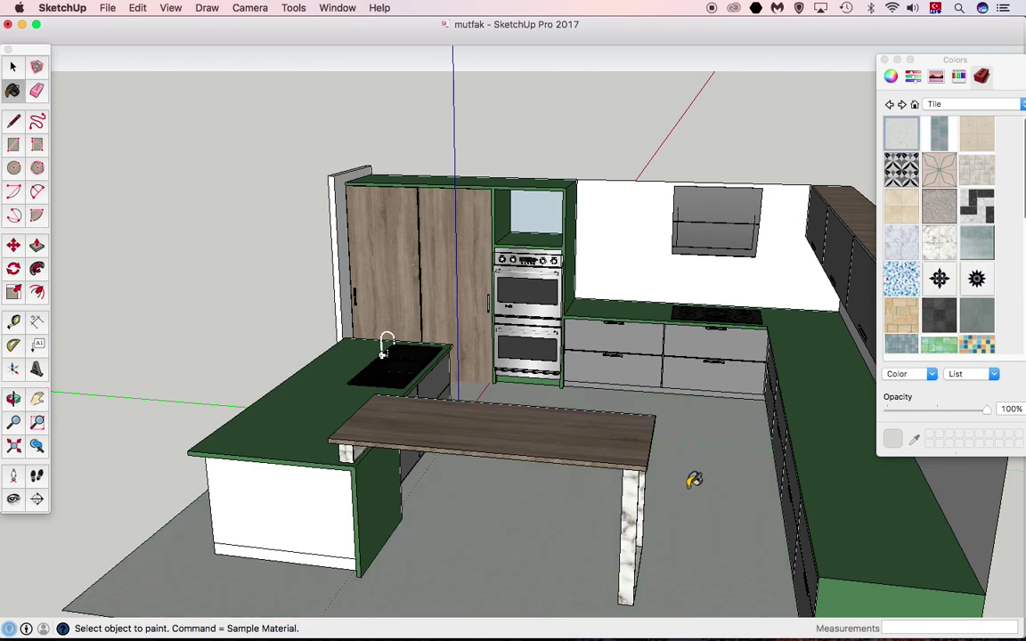
pyautogui.press('super')
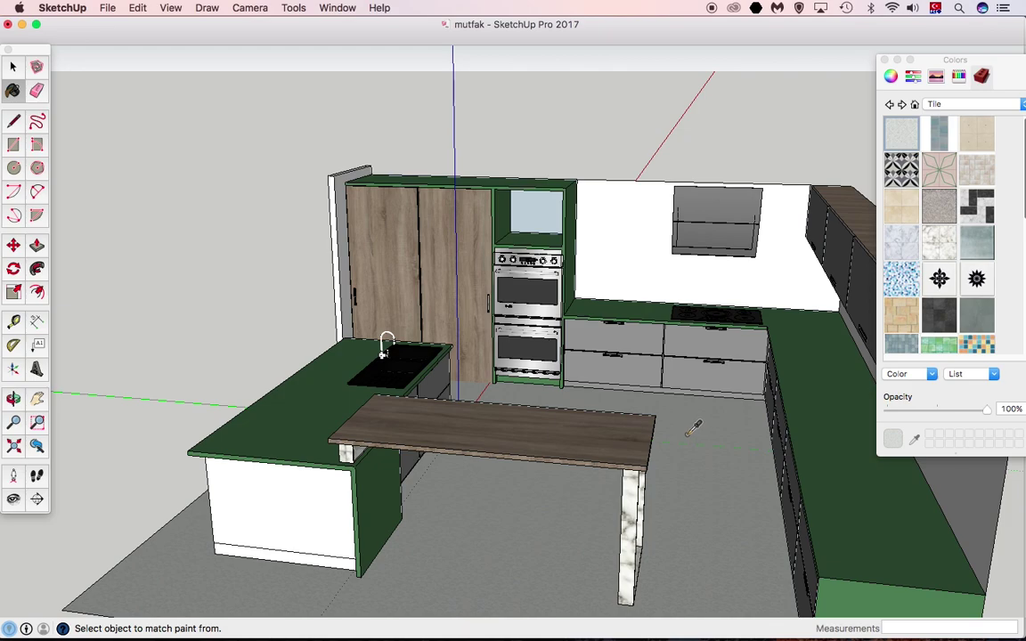
pyautogui.click(690, 432)
pyautogui.click(632, 229)
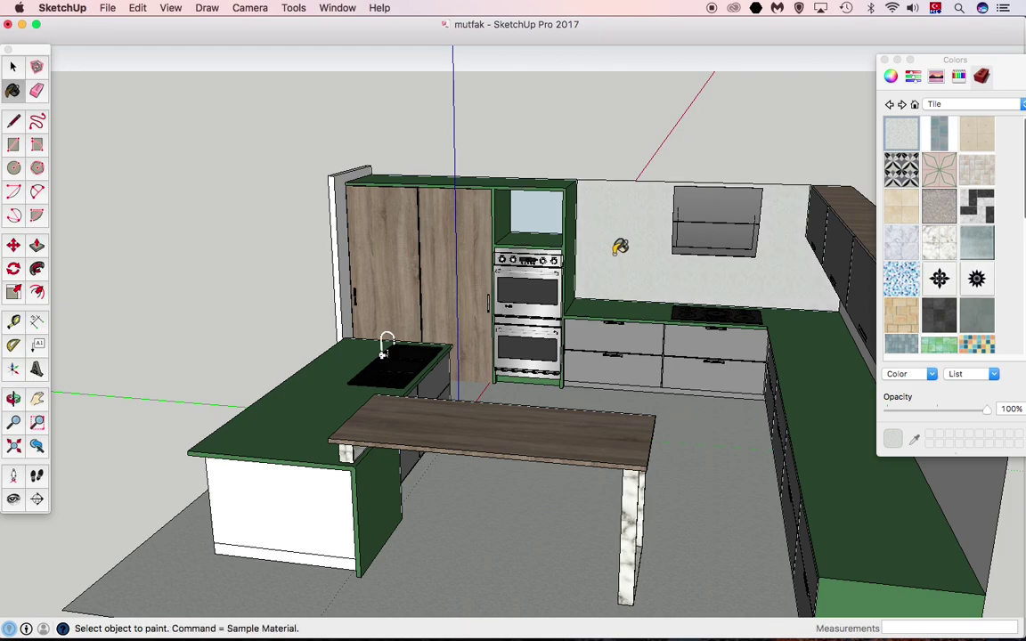